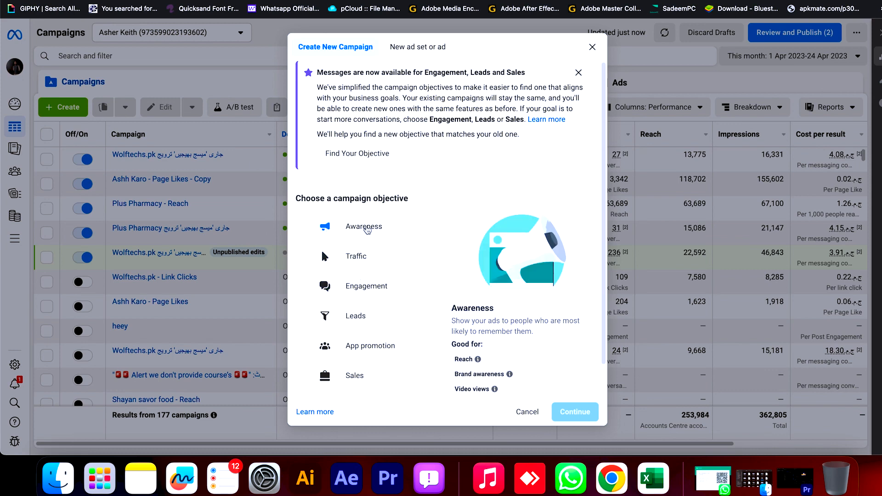
- Create a new campaign with the Awareness objective and check its special ad category options
{"action": "left_click", "coordinate": [368, 230]}
{"action": "left_click", "coordinate": [583, 410]}
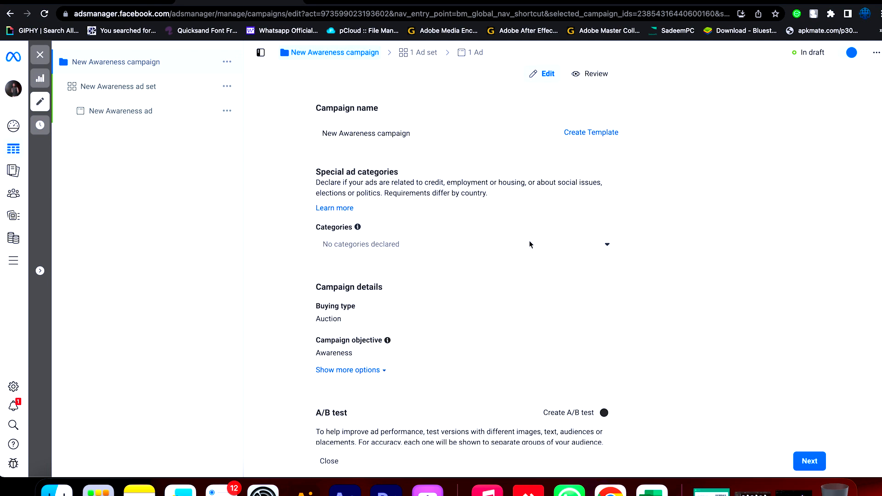
{"action": "left_click", "coordinate": [518, 242]}
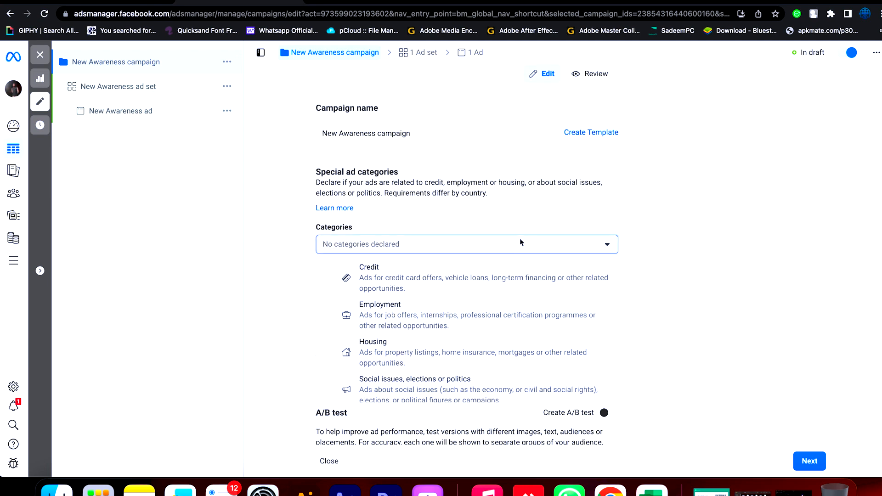
{"action": "left_click", "coordinate": [682, 247]}
- Rename the campaign as "New Awareness campaign wolf techs"
{"action": "left_click_drag", "start_coordinate": [479, 128], "coordinate": [322, 132]}
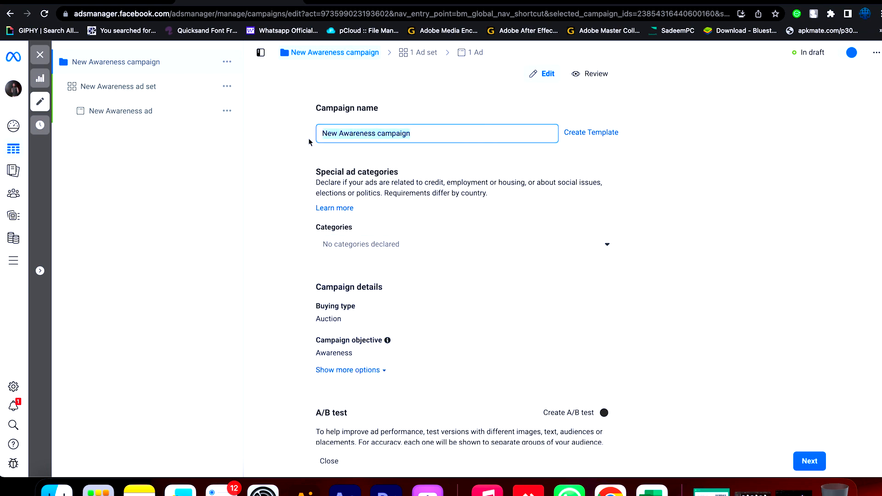
{"action": "left_click", "coordinate": [373, 125]}
{"action": "left_click_drag", "start_coordinate": [379, 134], "coordinate": [478, 134]}
{"action": "left_click", "coordinate": [463, 134]}
{"action": "type", "text": "wwolf techs"}
{"action": "left_click", "coordinate": [418, 134]}
{"action": "key", "text": "BackSpace"}
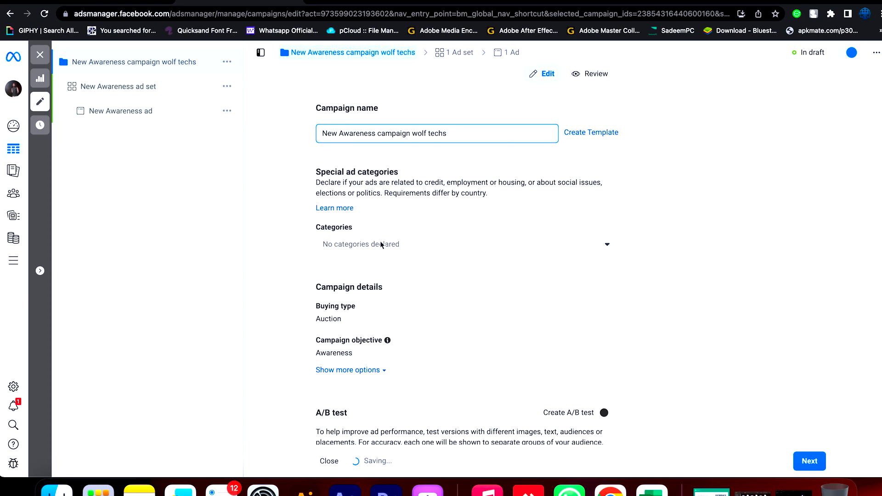
- Reveal the additional campaign detail options, review the campaign settings and continue to the ad set
{"action": "scroll", "coordinate": [414, 306], "scroll_direction": "down", "scroll_amount": 2}
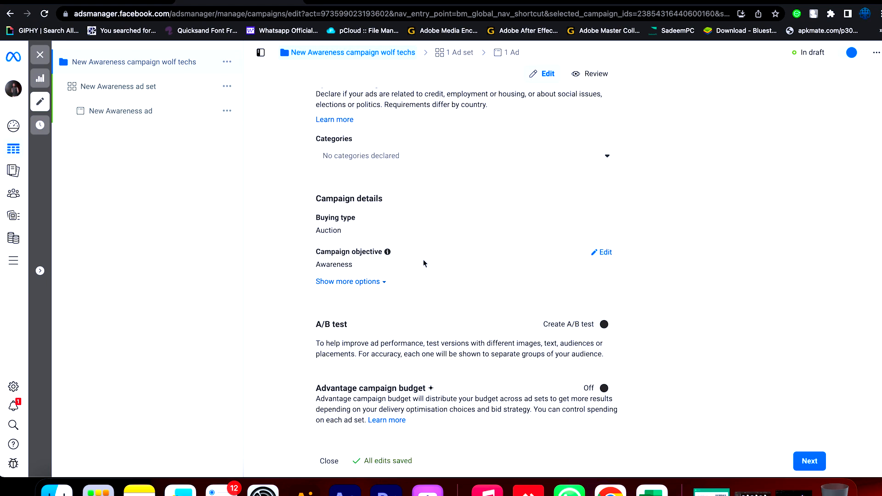
{"action": "left_click", "coordinate": [373, 282]}
{"action": "scroll", "coordinate": [524, 268], "scroll_direction": "down", "scroll_amount": 1}
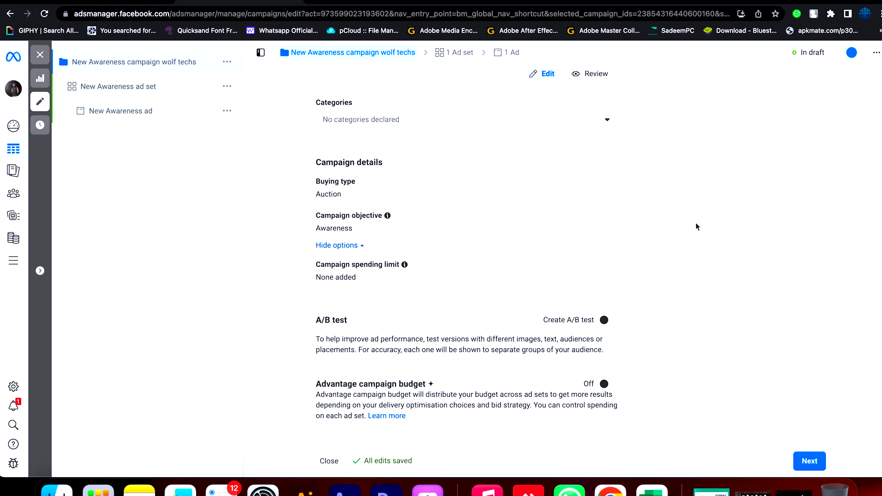
{"action": "scroll", "coordinate": [695, 222], "scroll_direction": "up", "scroll_amount": 3}
{"action": "scroll", "coordinate": [696, 222], "scroll_direction": "down", "scroll_amount": 3}
{"action": "left_click", "coordinate": [812, 462]}
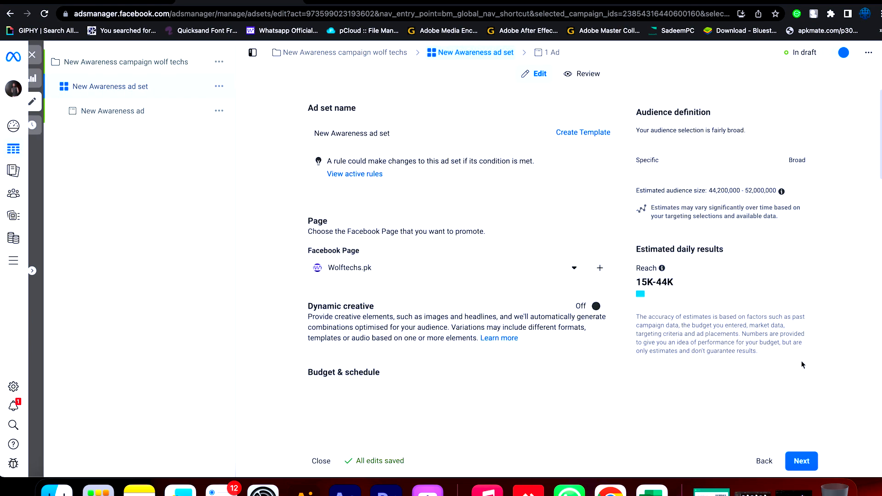
- Open the ad set's daily budget amount for editing
{"action": "scroll", "coordinate": [784, 351], "scroll_direction": "down", "scroll_amount": 1}
{"action": "scroll", "coordinate": [784, 352], "scroll_direction": "down", "scroll_amount": 5}
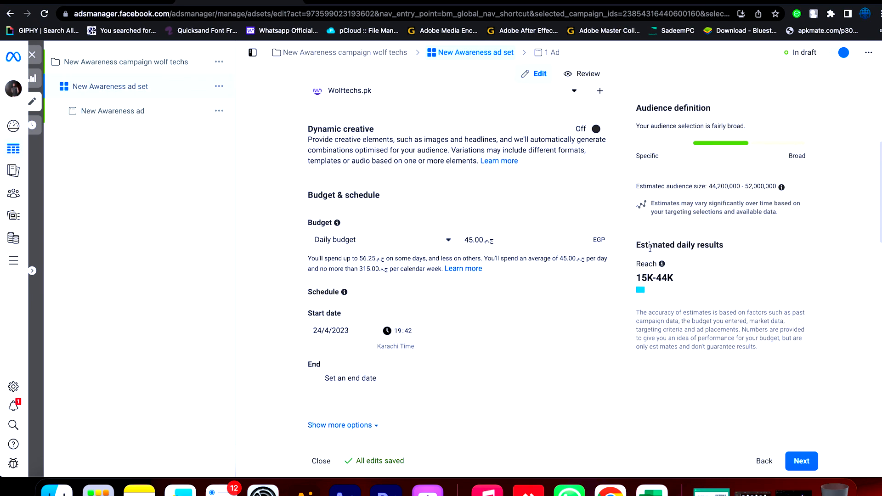
{"action": "left_click", "coordinate": [501, 242]}
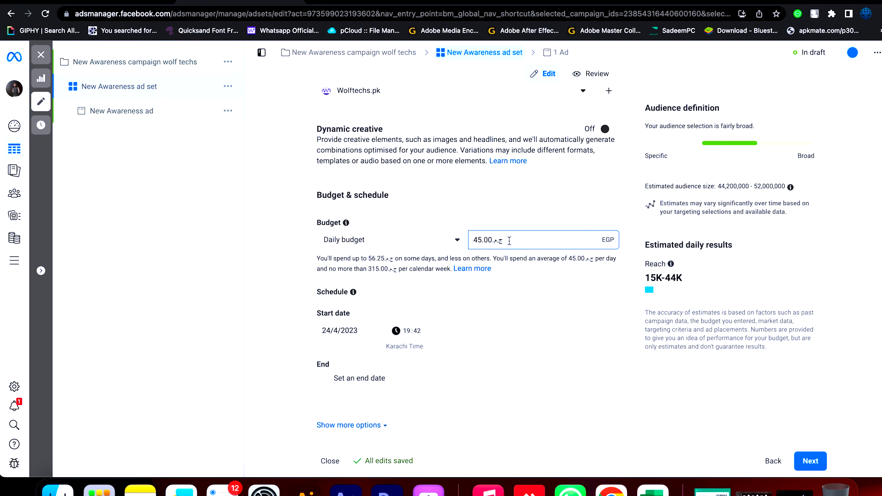
- Choose 24/4/2023 as the ad set's start date in the schedule
{"action": "scroll", "coordinate": [511, 278], "scroll_direction": "down", "scroll_amount": 1}
{"action": "scroll", "coordinate": [511, 277], "scroll_direction": "down", "scroll_amount": 5}
{"action": "scroll", "coordinate": [511, 278], "scroll_direction": "up", "scroll_amount": 2}
{"action": "left_click", "coordinate": [360, 177]}
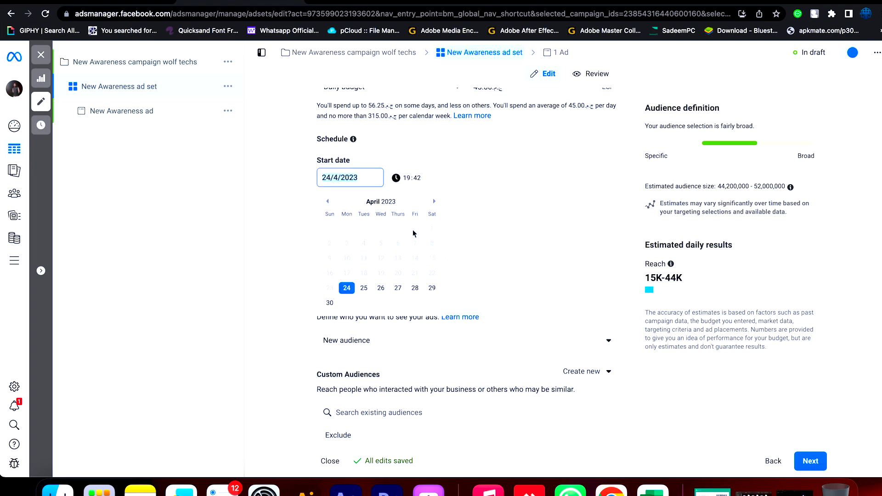
{"action": "left_click", "coordinate": [347, 289]}
{"action": "left_click", "coordinate": [539, 233]}
- Reveal the additional schedule options to check the ad scheduling setting
{"action": "scroll", "coordinate": [551, 244], "scroll_direction": "down", "scroll_amount": 2}
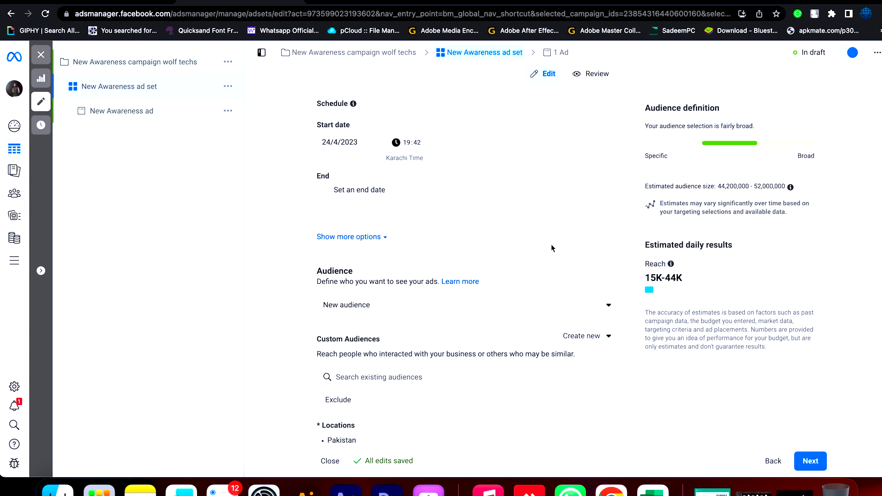
{"action": "left_click", "coordinate": [366, 237]}
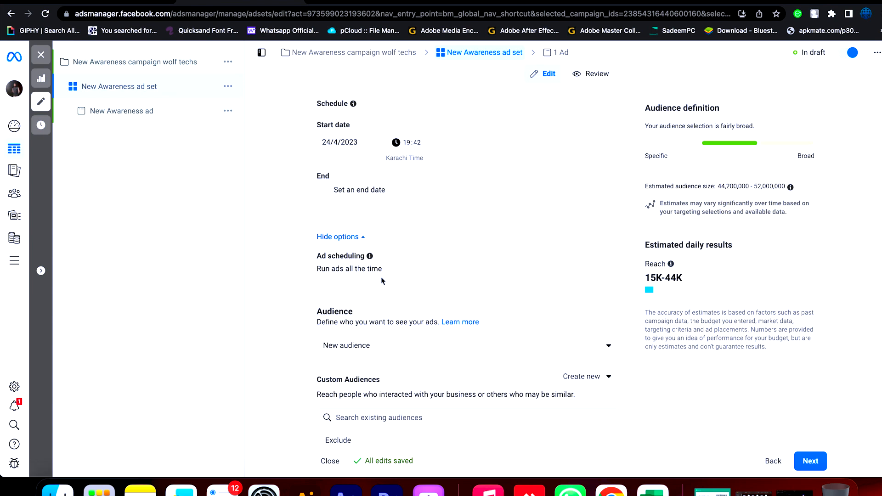
{"action": "scroll", "coordinate": [381, 277], "scroll_direction": "down", "scroll_amount": 1}
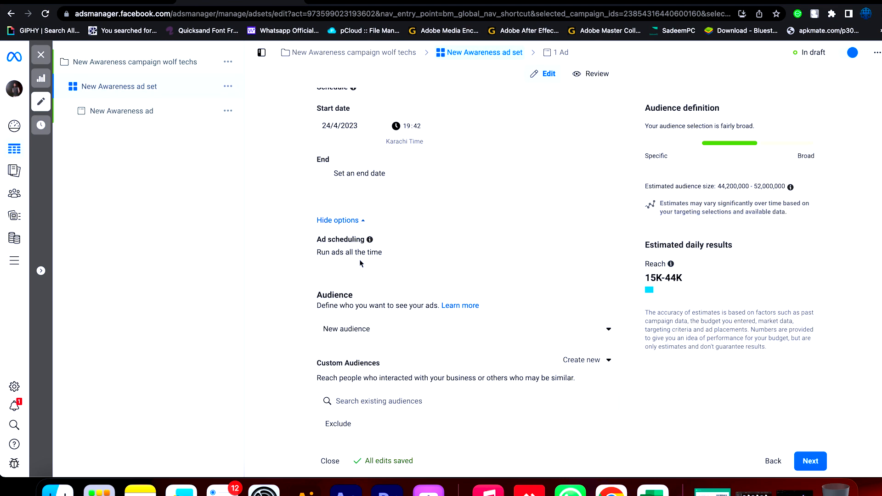
- Choose New audience as the ad set's audience type
{"action": "scroll", "coordinate": [360, 259], "scroll_direction": "down", "scroll_amount": 5}
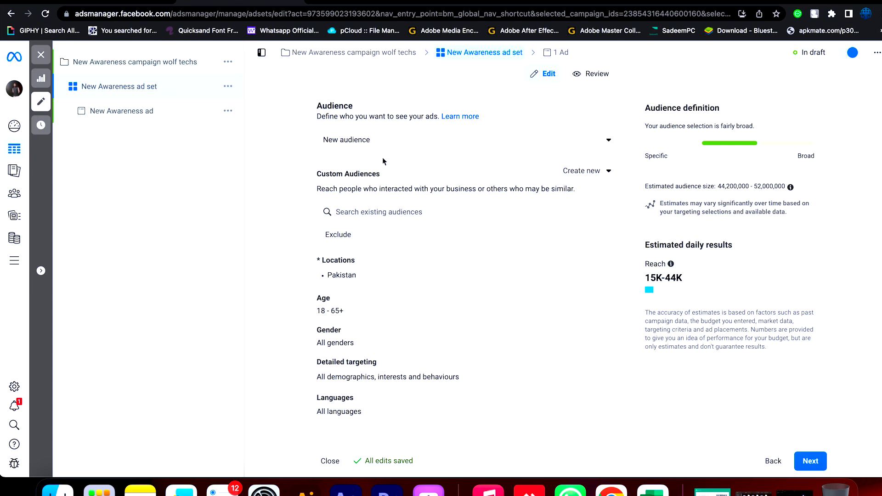
{"action": "left_click", "coordinate": [395, 147]}
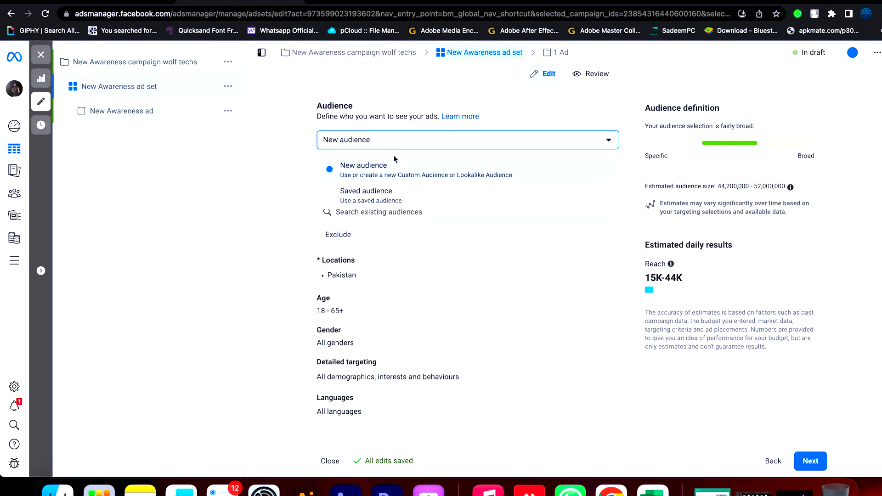
{"action": "left_click", "coordinate": [394, 170]}
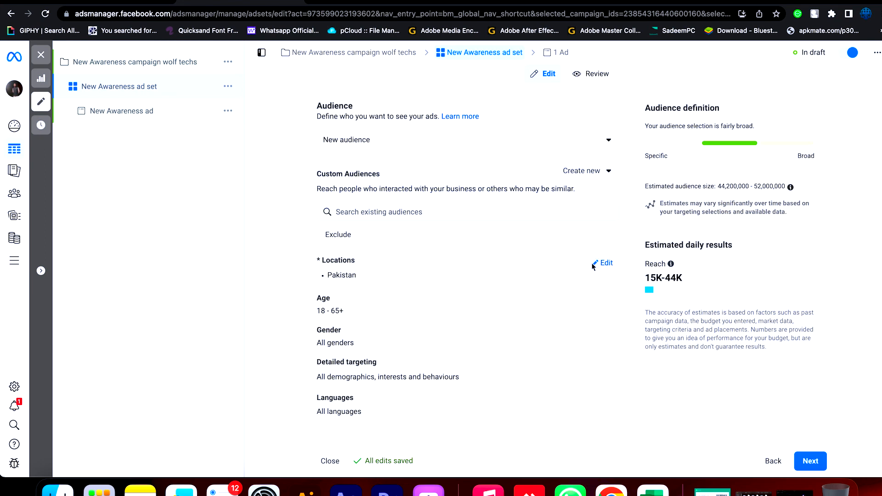
- Open the audience locations for editing and review the choices for people living in, recently in or travelling in the location
{"action": "left_click", "coordinate": [605, 263]}
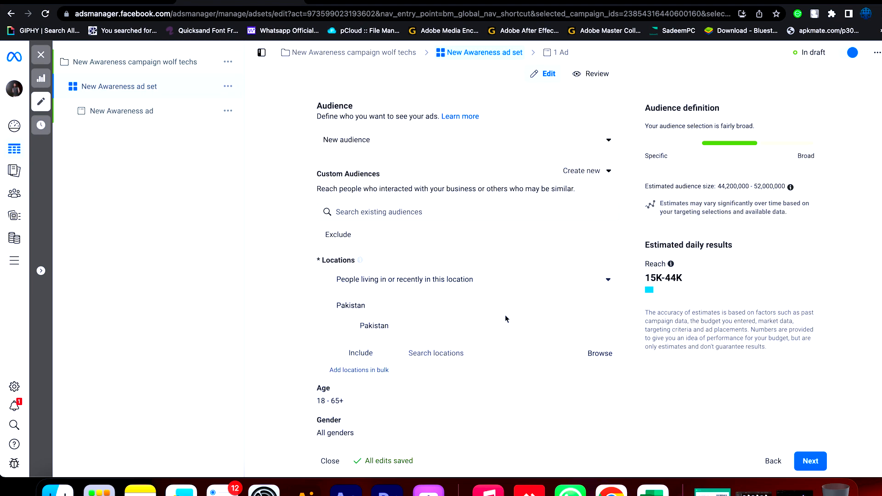
{"action": "scroll", "coordinate": [444, 320], "scroll_direction": "down", "scroll_amount": 1}
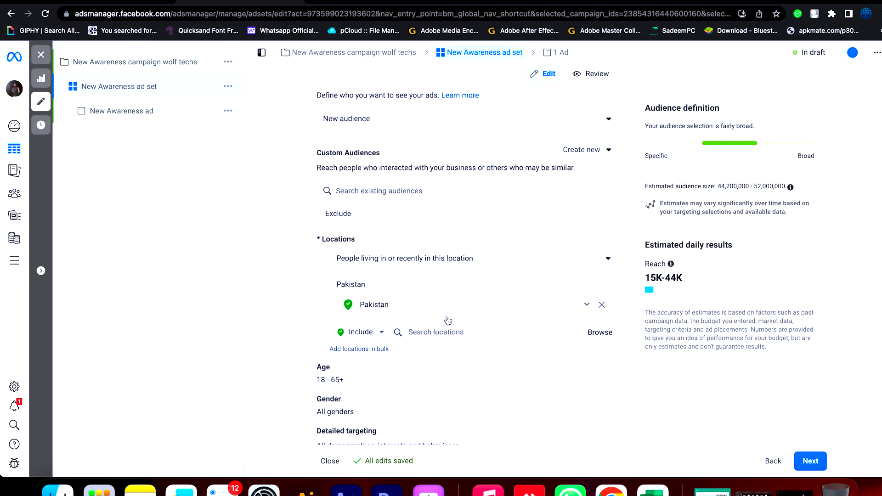
{"action": "scroll", "coordinate": [424, 277], "scroll_direction": "down", "scroll_amount": 1}
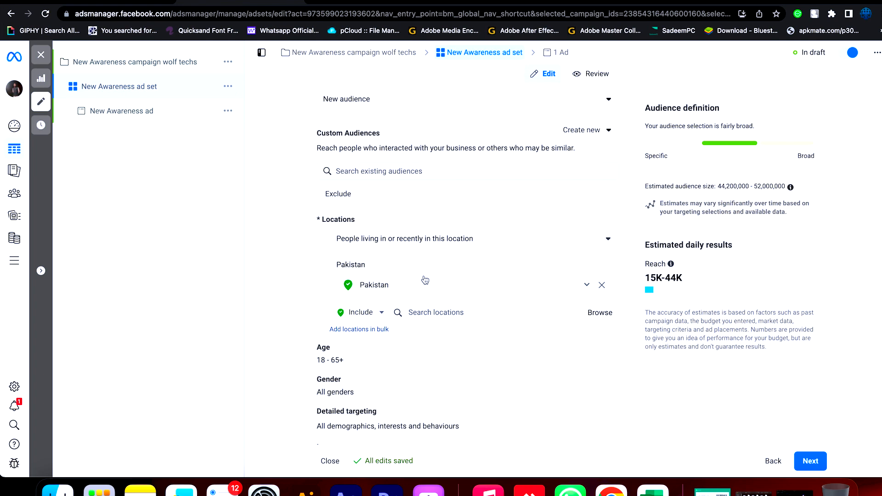
{"action": "left_click", "coordinate": [575, 241]}
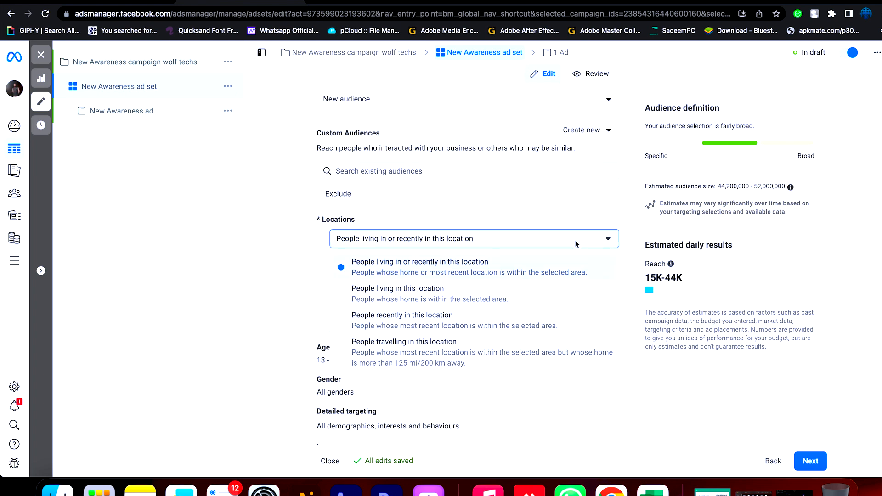
{"action": "left_click", "coordinate": [576, 244]}
{"action": "left_click", "coordinate": [471, 209]}
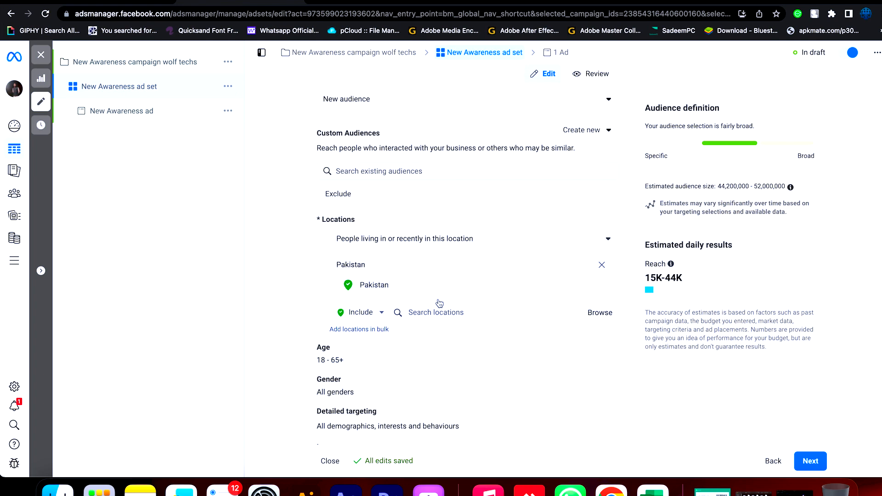
- Set the audience location search to Include
{"action": "left_click", "coordinate": [373, 317]}
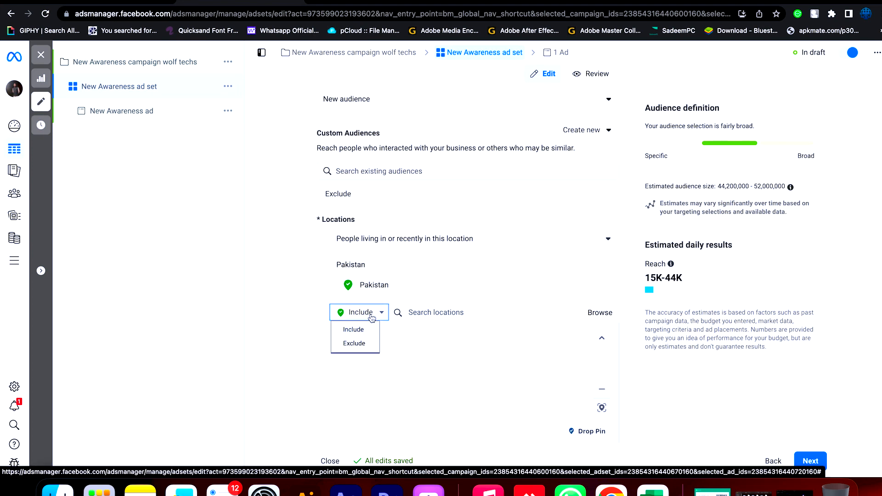
{"action": "left_click", "coordinate": [358, 330]}
{"action": "left_click", "coordinate": [612, 333]}
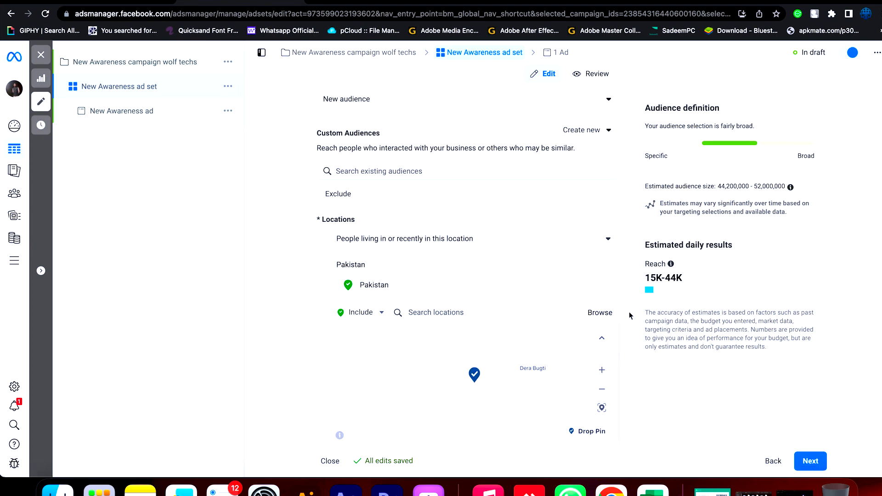
- Open the audience age range for editing and set the gender to All
{"action": "scroll", "coordinate": [414, 265], "scroll_direction": "down", "scroll_amount": 6}
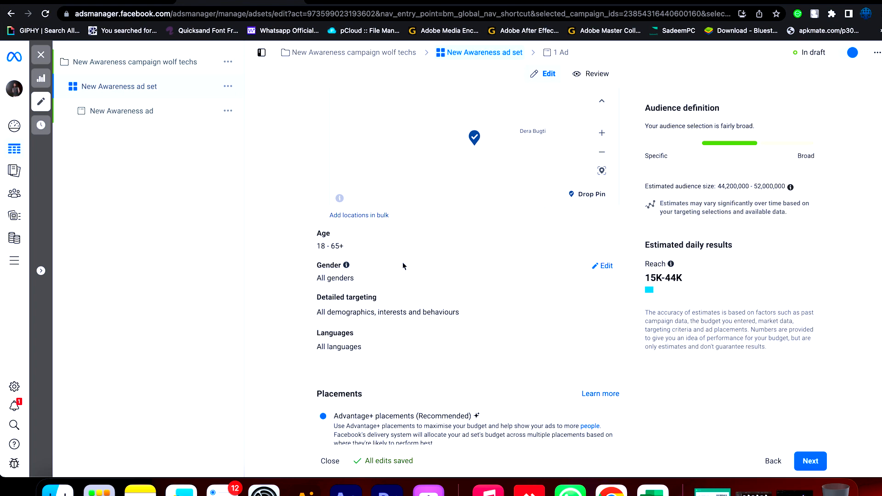
{"action": "left_click", "coordinate": [604, 236]}
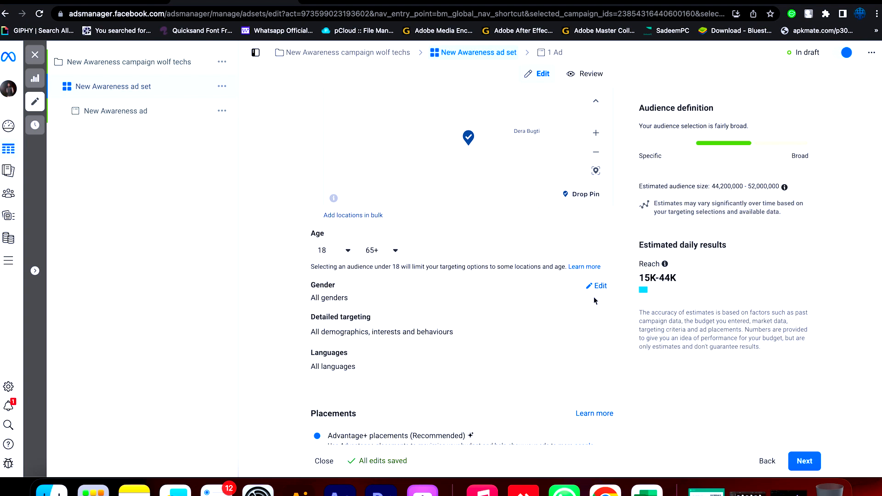
{"action": "left_click", "coordinate": [602, 289]}
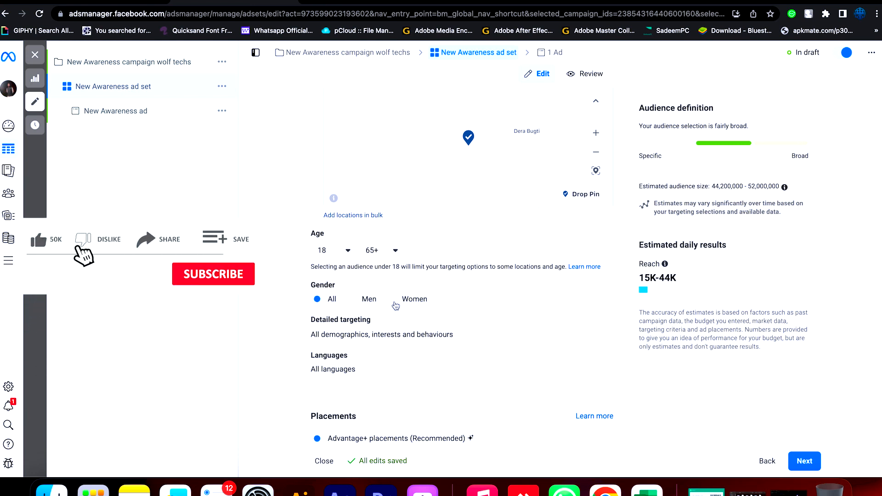
{"action": "left_click", "coordinate": [318, 300]}
- Search detailed targeting for "software" and look through the suggested interests, employers and job titles
{"action": "mouse_move", "coordinate": [441, 334]}
{"action": "left_click", "coordinate": [593, 324]}
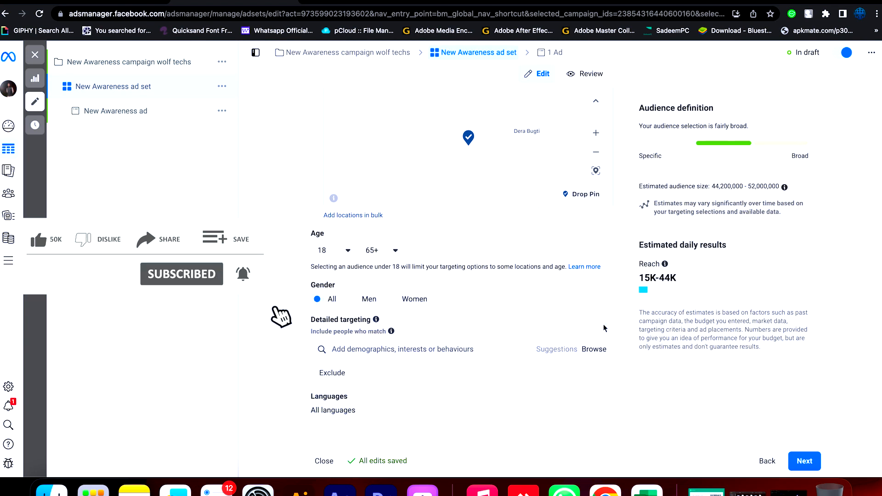
{"action": "left_click", "coordinate": [432, 345]}
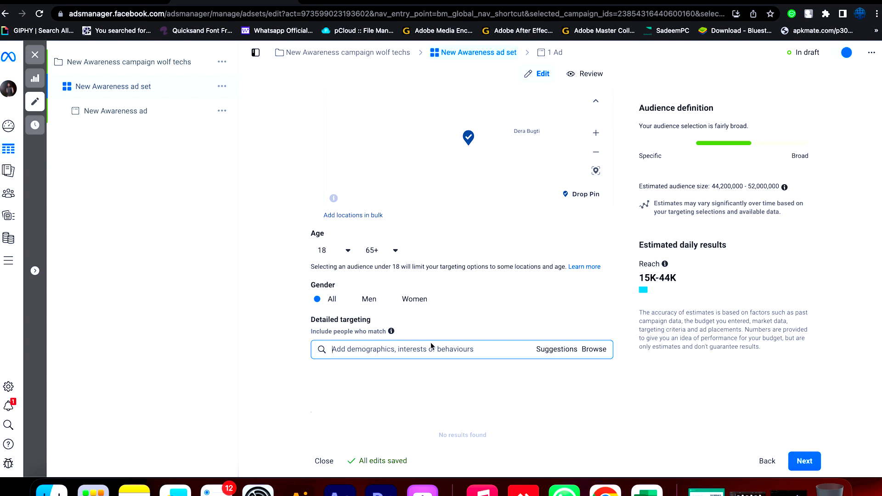
{"action": "type", "text": "softwwsre"}
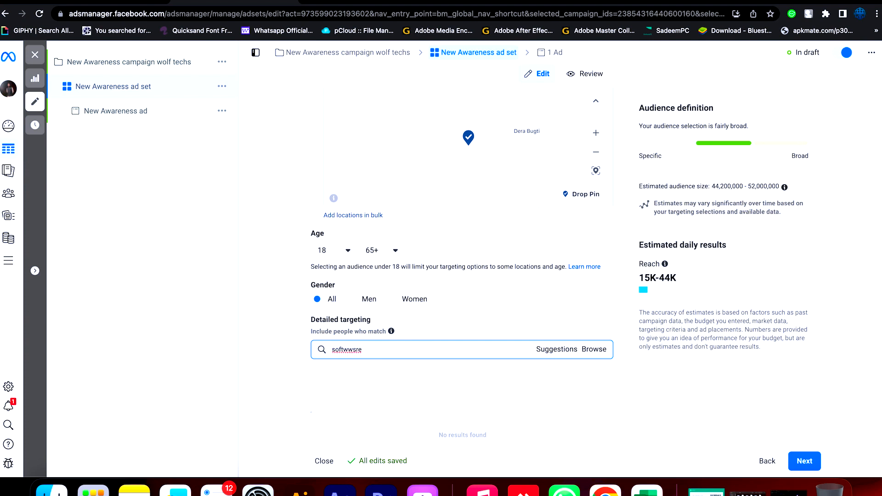
{"action": "right_click", "coordinate": [348, 354]}
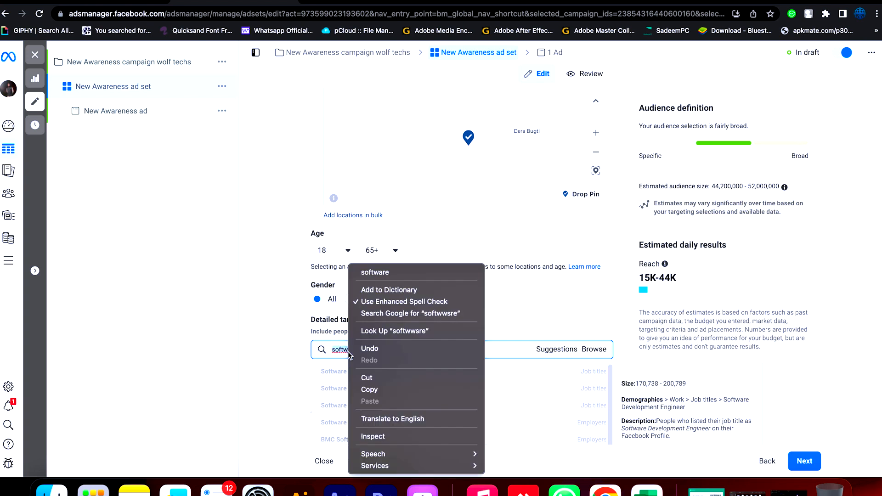
{"action": "left_click", "coordinate": [405, 272]}
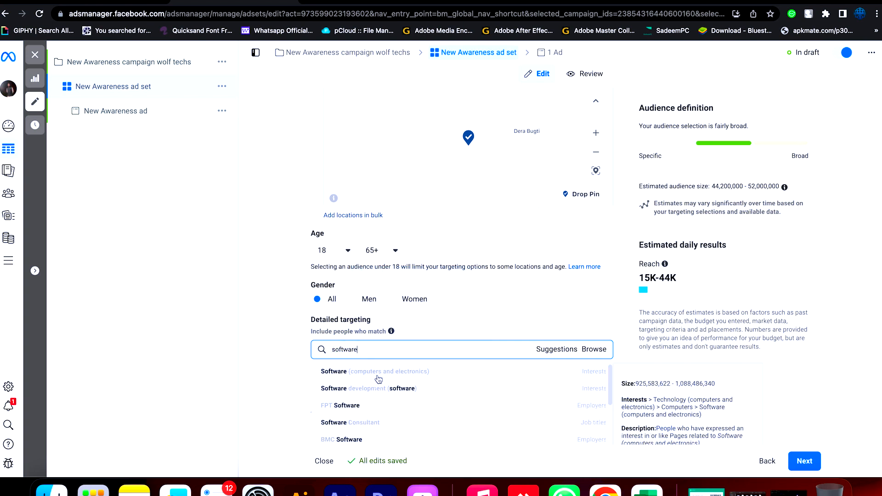
{"action": "scroll", "coordinate": [378, 379], "scroll_direction": "down", "scroll_amount": 1}
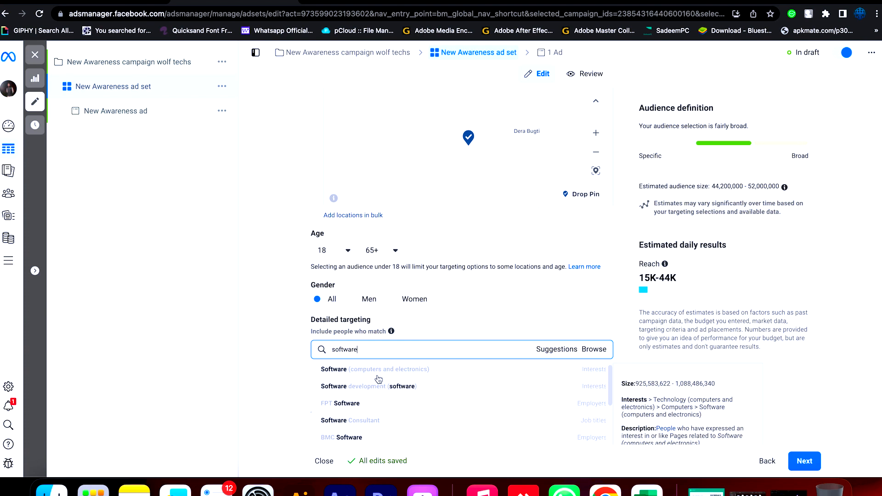
{"action": "scroll", "coordinate": [378, 379], "scroll_direction": "down", "scroll_amount": 3}
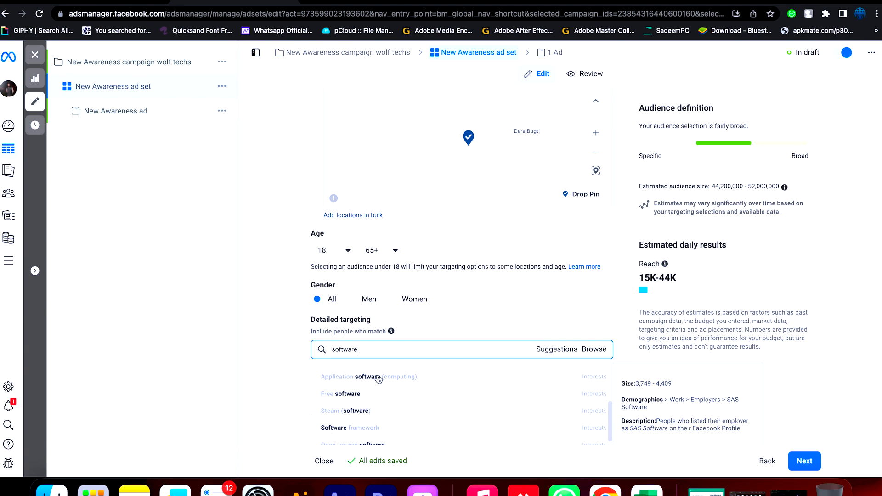
{"action": "scroll", "coordinate": [380, 380], "scroll_direction": "down", "scroll_amount": 2}
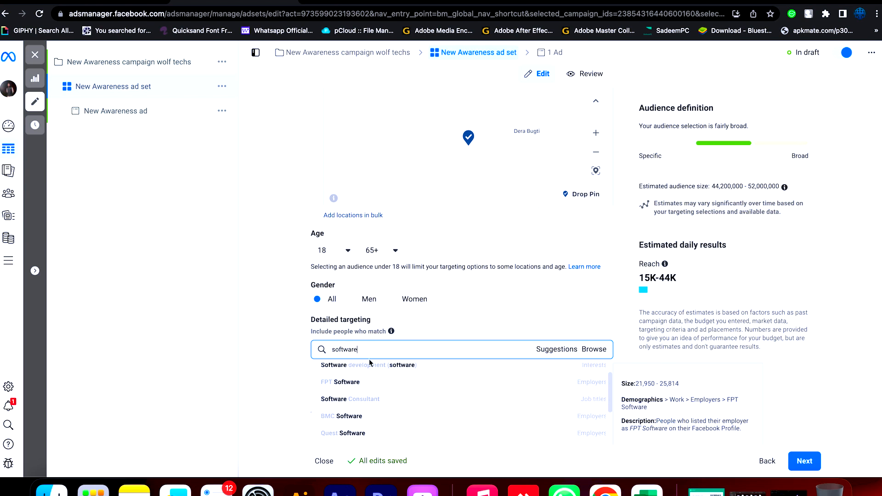
- Clear the "software" search in detailed targeting and add Retail Page admins from the suggestions
{"action": "left_click_drag", "start_coordinate": [364, 350], "coordinate": [329, 352]}
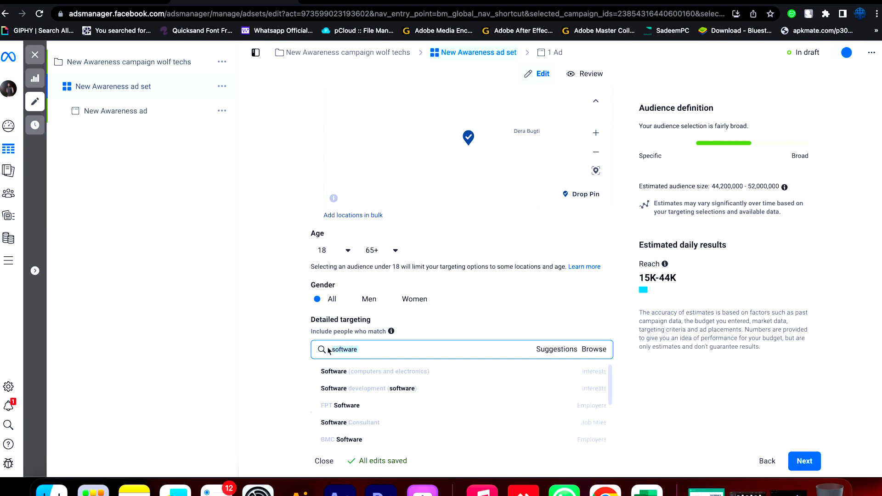
{"action": "key", "text": "BackSpace"}
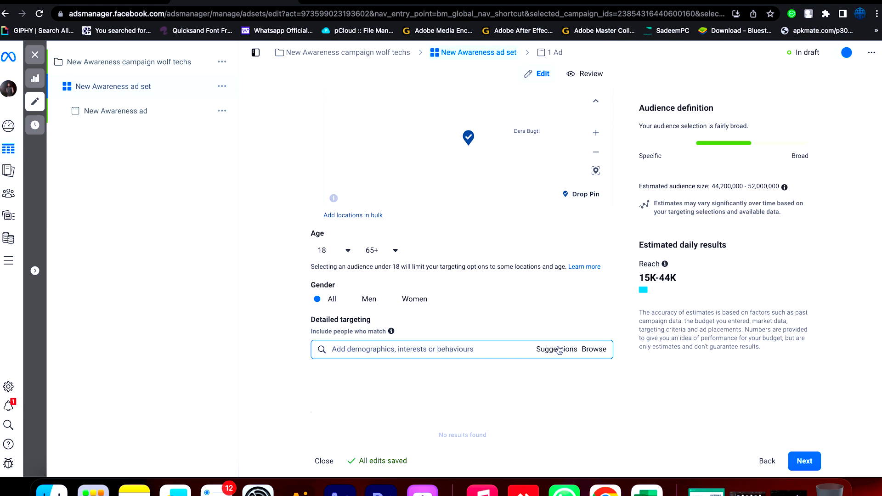
{"action": "left_click", "coordinate": [560, 350]}
{"action": "mouse_move", "coordinate": [377, 389]}
{"action": "scroll", "coordinate": [378, 377], "scroll_direction": "down", "scroll_amount": 1}
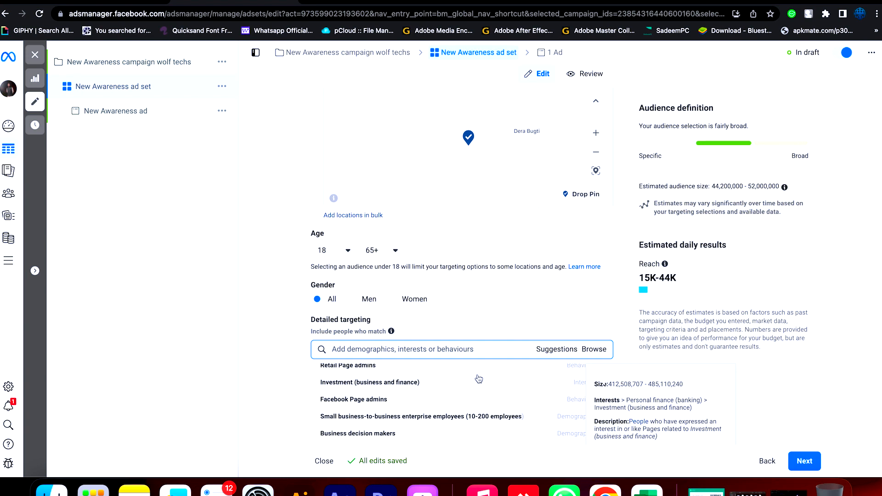
{"action": "left_click", "coordinate": [377, 366]}
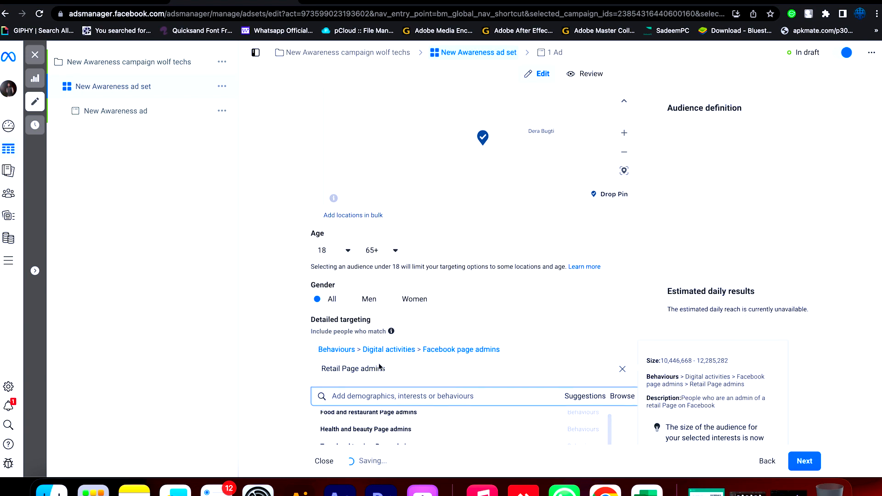
- Add Business Page admins, Sport Page admins and Small business owners to the detailed targeting from the suggestions
{"action": "scroll", "coordinate": [378, 363], "scroll_direction": "down", "scroll_amount": 1}
{"action": "scroll", "coordinate": [378, 363], "scroll_direction": "down", "scroll_amount": 5}
{"action": "mouse_move", "coordinate": [362, 236]}
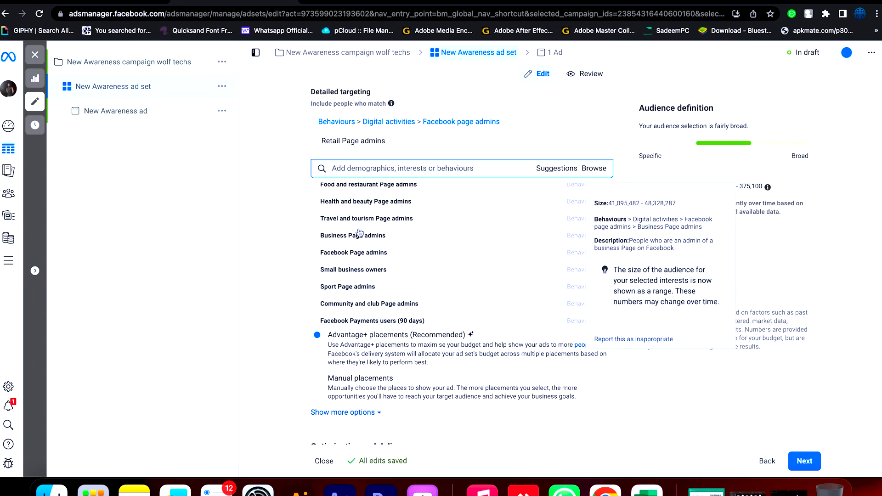
{"action": "left_click", "coordinate": [361, 236]}
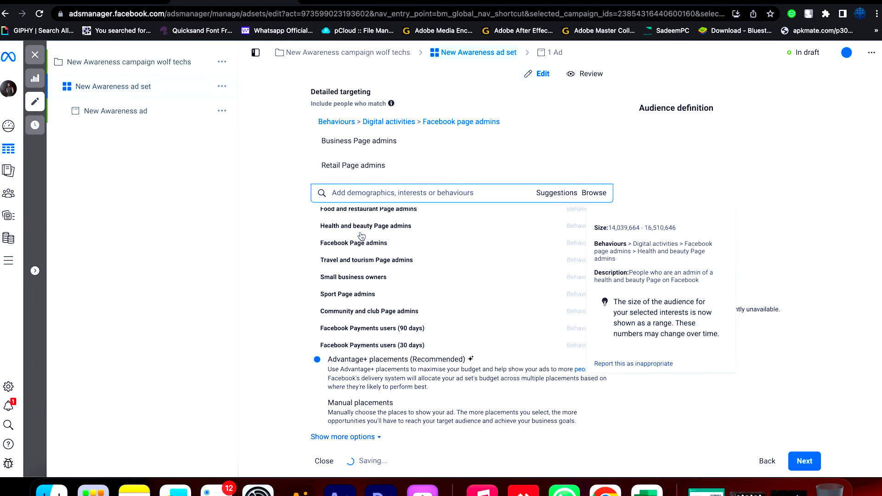
{"action": "left_click", "coordinate": [404, 299]}
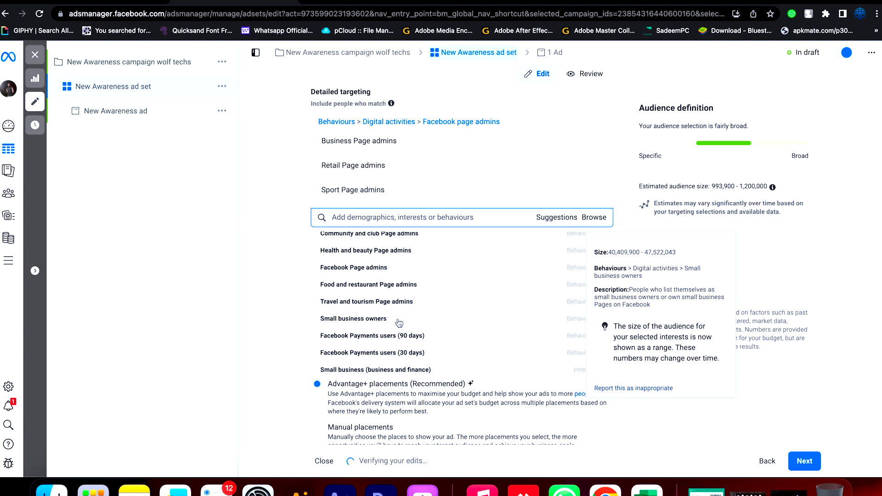
{"action": "left_click", "coordinate": [399, 319]}
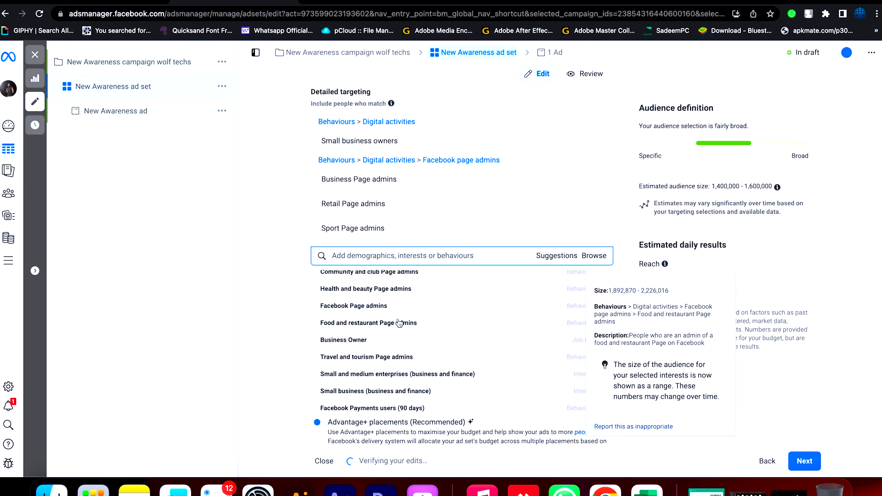
- Add the job titles Business Owner, Owner and CEO, Founder, Owner and Managing Director, plus Health and beauty Page admins, to the detailed targeting
{"action": "left_click", "coordinate": [381, 343]}
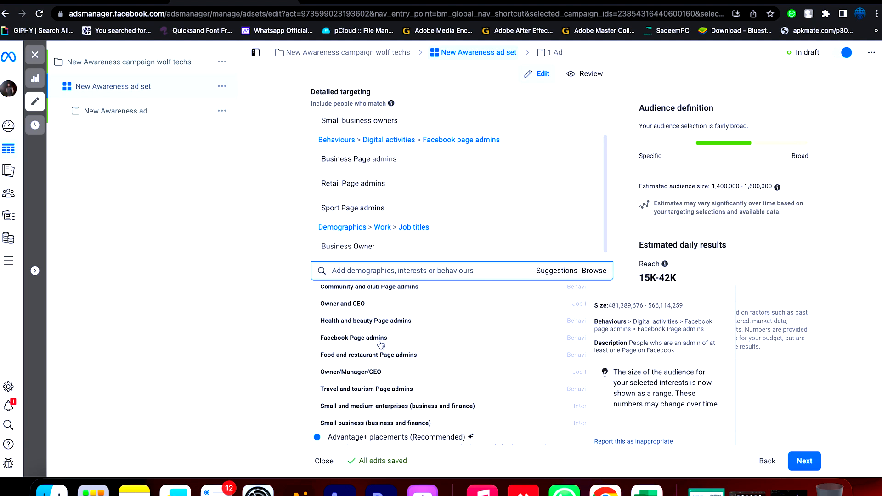
{"action": "left_click", "coordinate": [390, 302]}
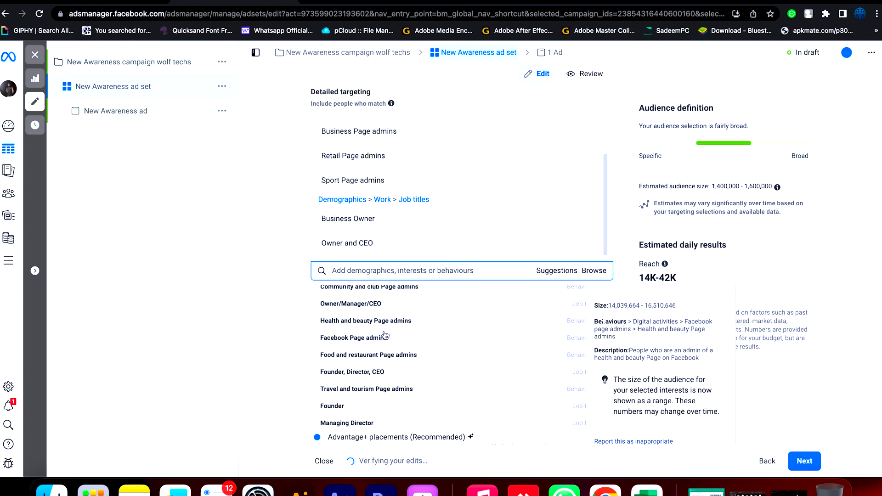
{"action": "left_click", "coordinate": [376, 413]}
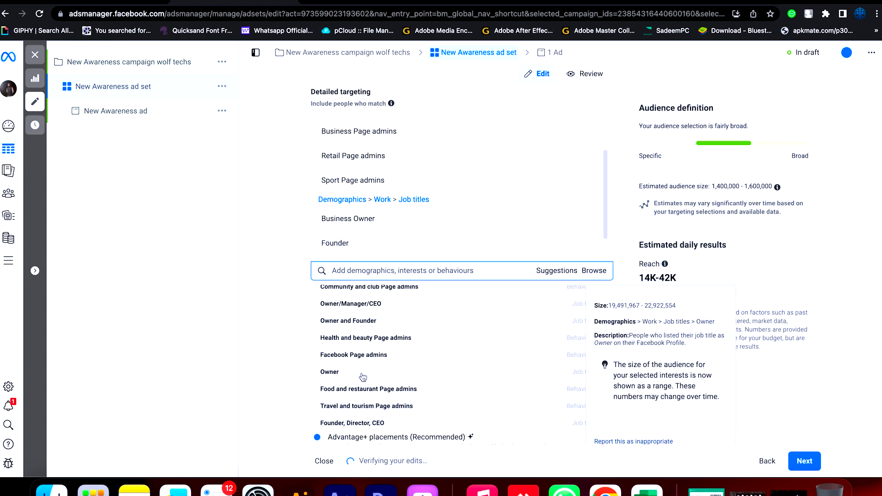
{"action": "left_click", "coordinate": [363, 376]}
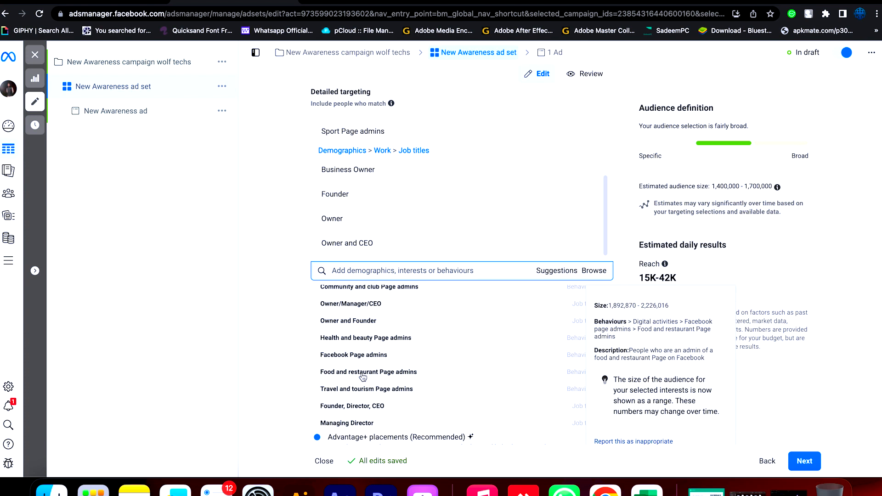
{"action": "left_click", "coordinate": [365, 342]}
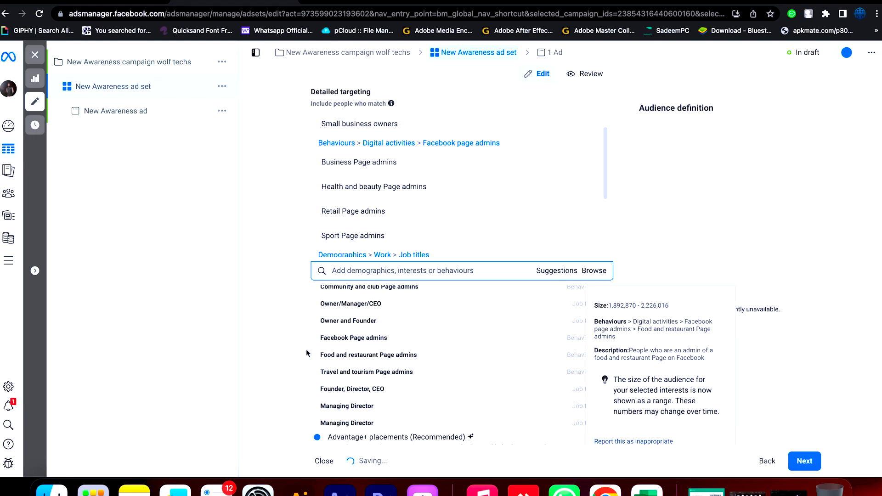
{"action": "left_click", "coordinate": [366, 413]}
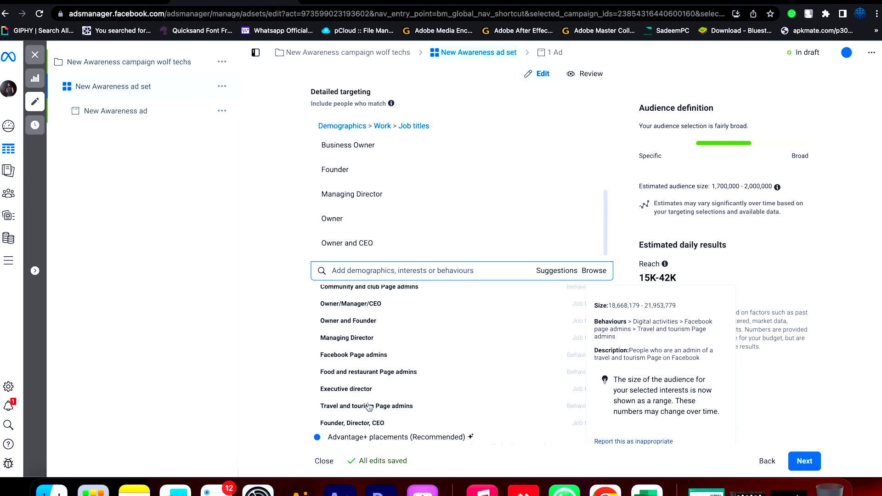
{"action": "left_click", "coordinate": [293, 327]}
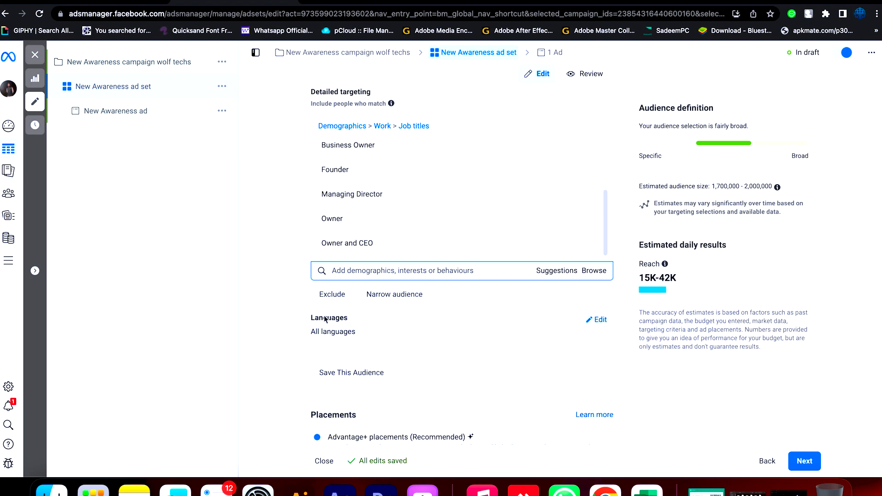
- Narrow the audience to people who must also match New active business under 24 months, under 12 months and under 6 months
{"action": "scroll", "coordinate": [363, 333], "scroll_direction": "down", "scroll_amount": 2}
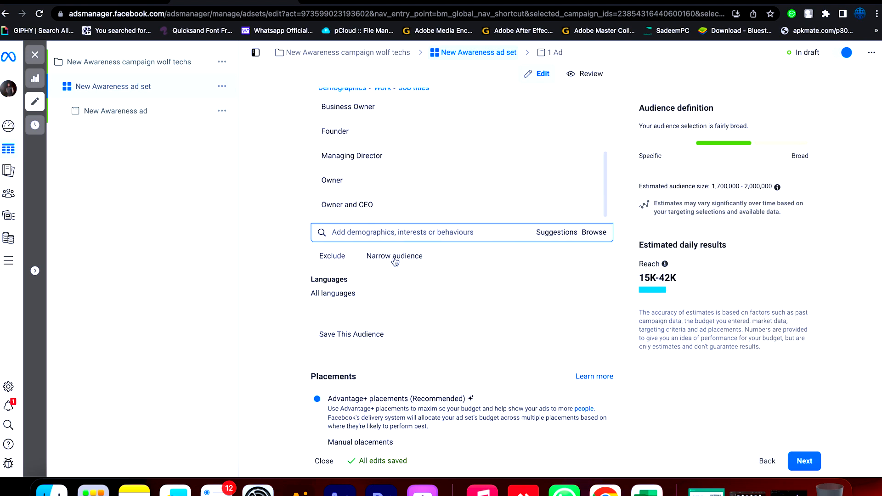
{"action": "left_click", "coordinate": [395, 258]}
{"action": "left_click", "coordinate": [383, 269]}
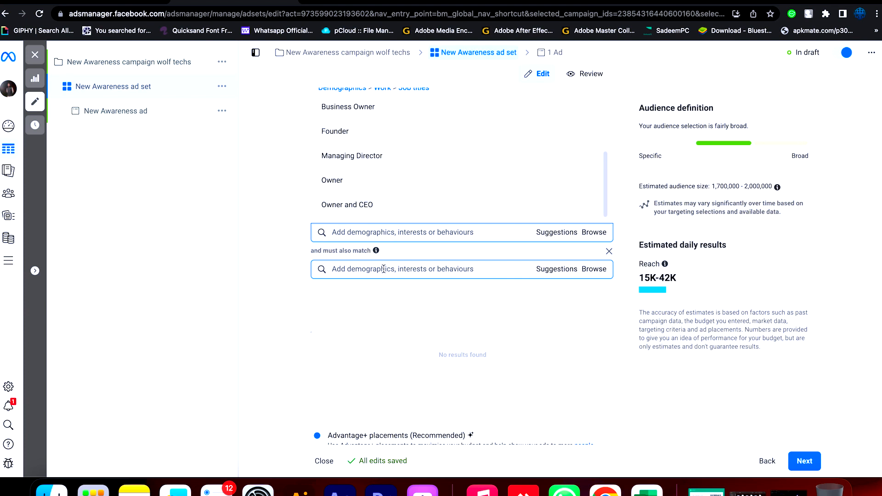
{"action": "left_click", "coordinate": [558, 271]}
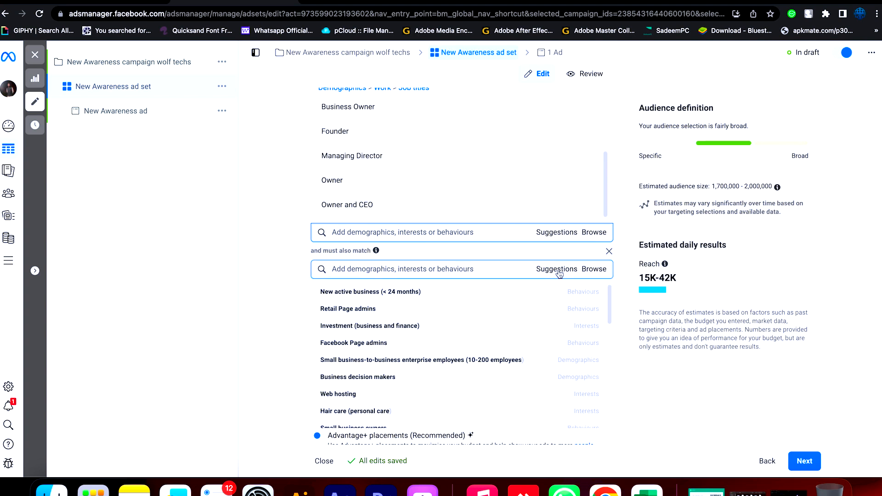
{"action": "mouse_move", "coordinate": [449, 302]}
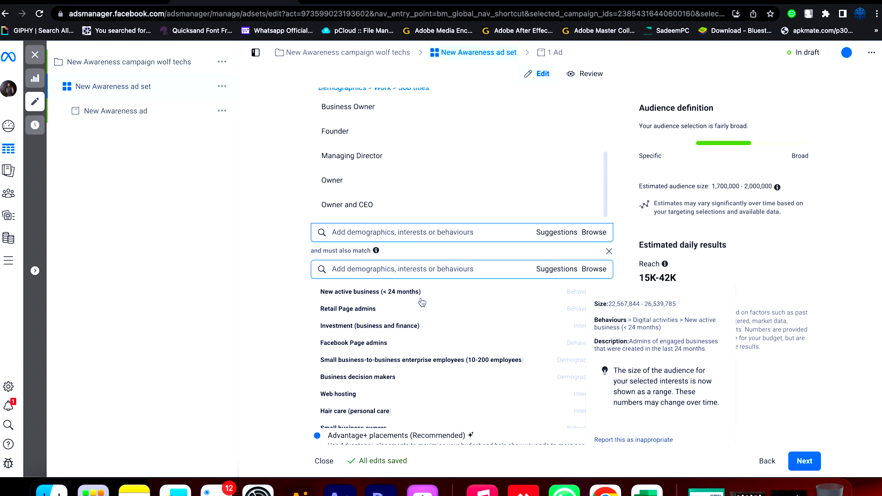
{"action": "left_click", "coordinate": [421, 301]}
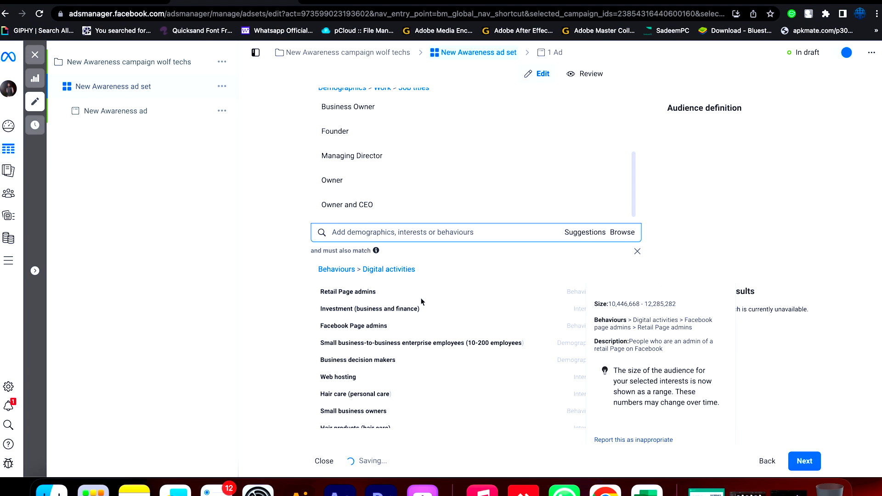
{"action": "left_click", "coordinate": [427, 337]}
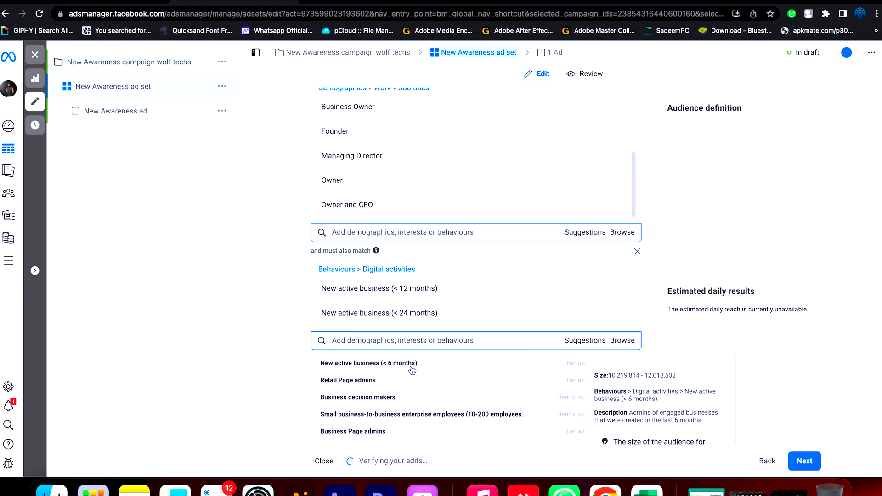
{"action": "left_click", "coordinate": [412, 371]}
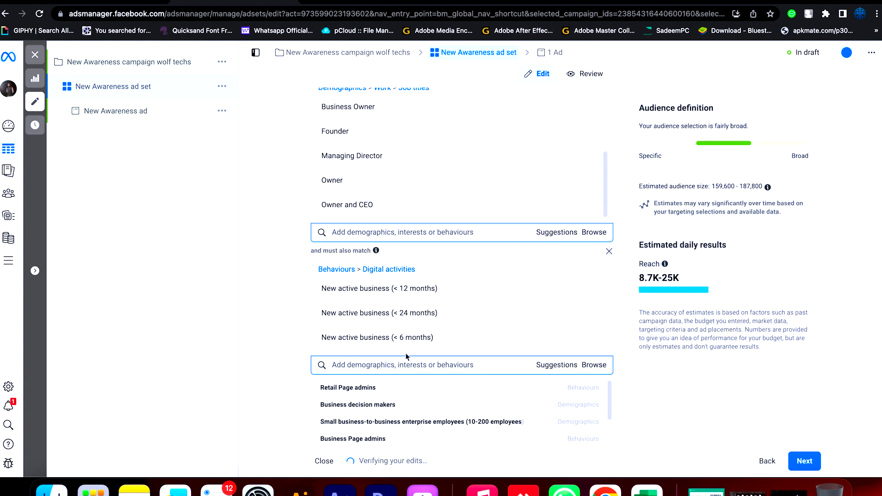
- Examine the estimated daily results and the estimated audience size for the narrowed targeting
{"action": "left_click_drag", "start_coordinate": [642, 255], "coordinate": [640, 246]}
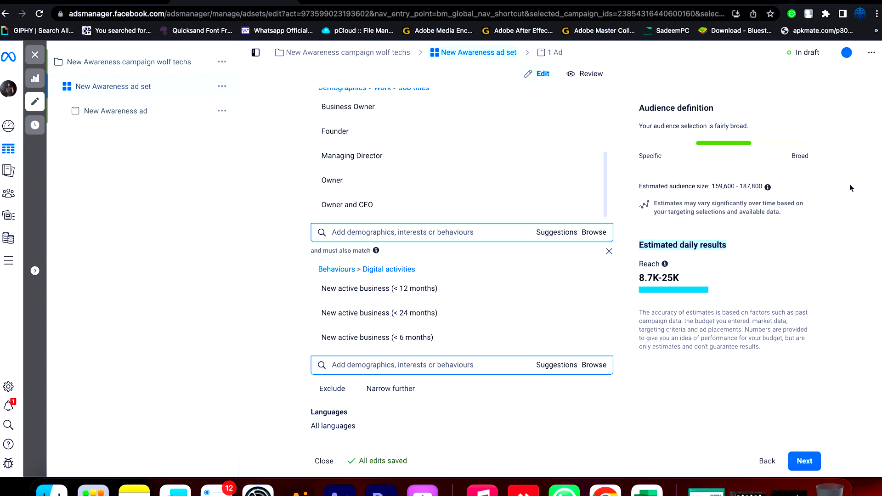
{"action": "left_click_drag", "start_coordinate": [763, 187], "coordinate": [684, 170]}
{"action": "left_click", "coordinate": [727, 155]}
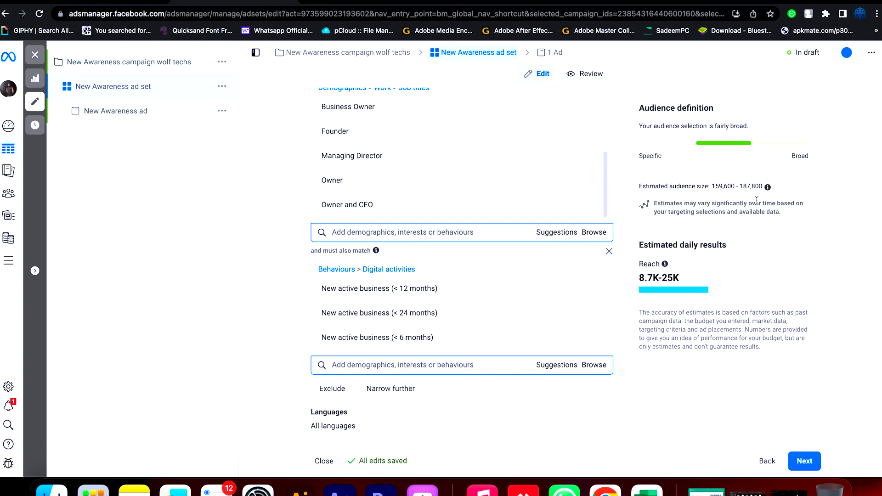
- Switch to Manual placements to review the devices and platforms, and restore Advantage+ placements
{"action": "scroll", "coordinate": [757, 210], "scroll_direction": "down", "scroll_amount": 3}
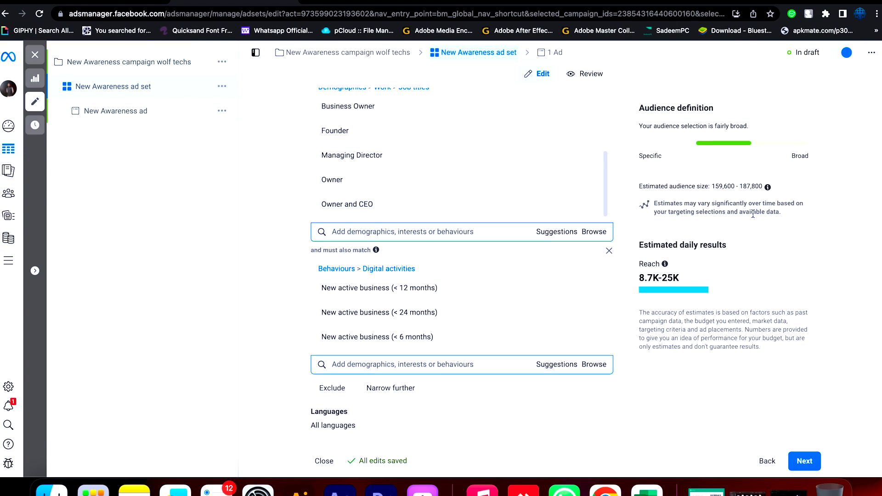
{"action": "scroll", "coordinate": [752, 215], "scroll_direction": "down", "scroll_amount": 10}
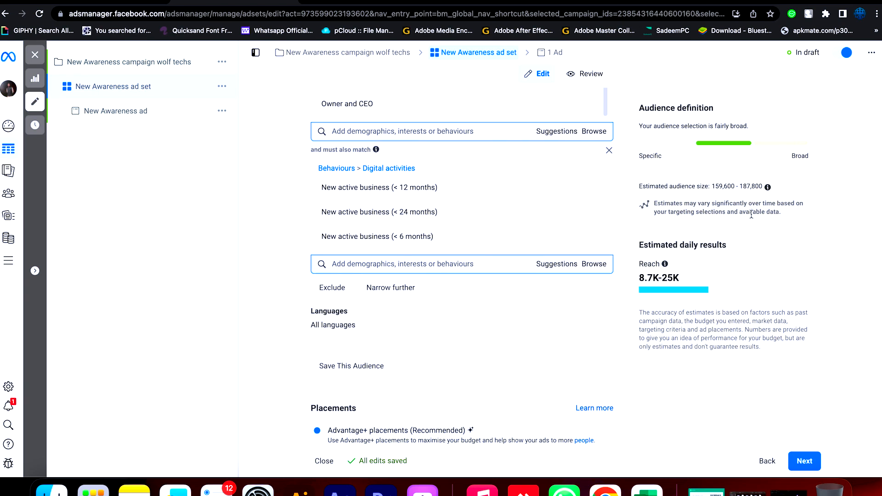
{"action": "left_click", "coordinate": [316, 198]}
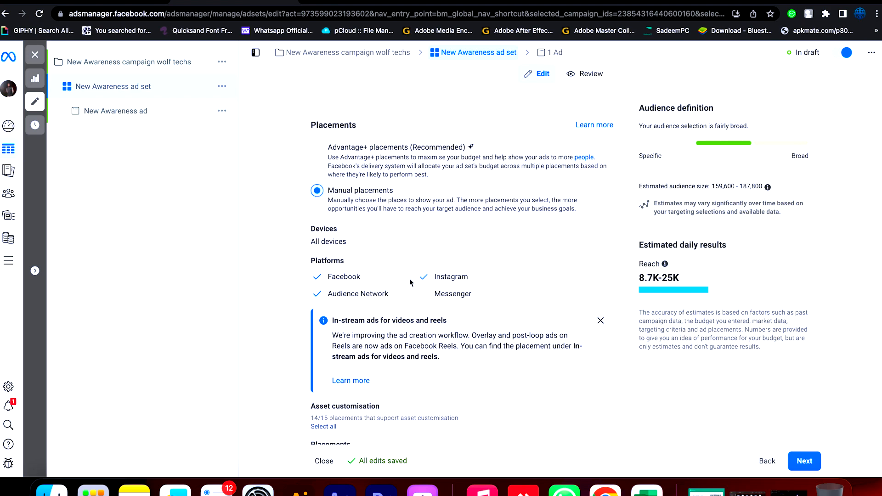
{"action": "scroll", "coordinate": [410, 280], "scroll_direction": "down", "scroll_amount": 1}
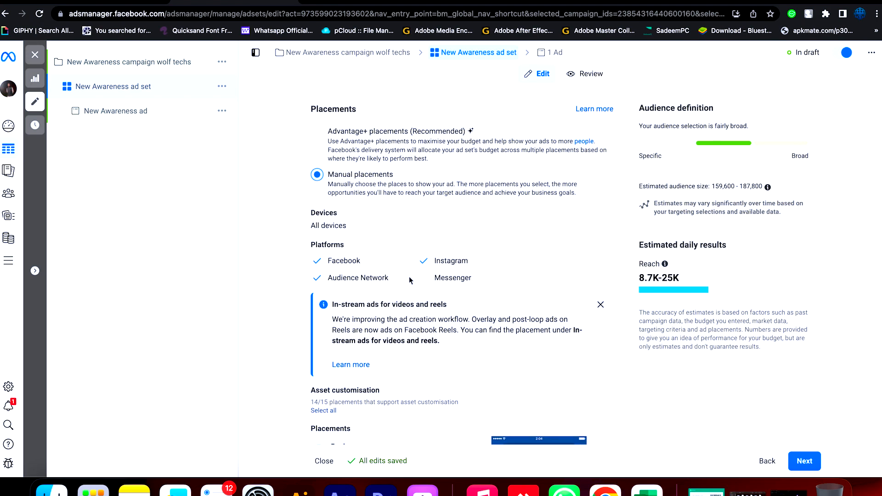
{"action": "left_click", "coordinate": [317, 132]}
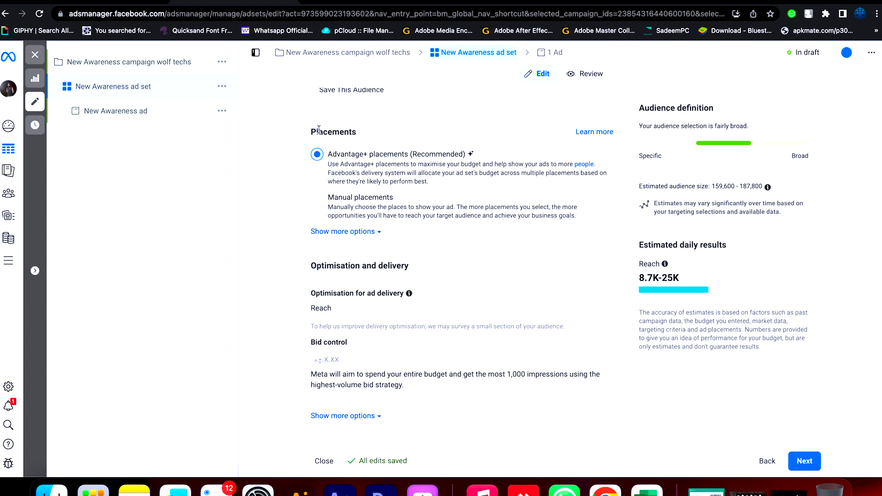
- Show more optimisation and delivery options and review the bid control, frequency cap, charging, delivery type and audience definition
{"action": "left_click", "coordinate": [376, 358]}
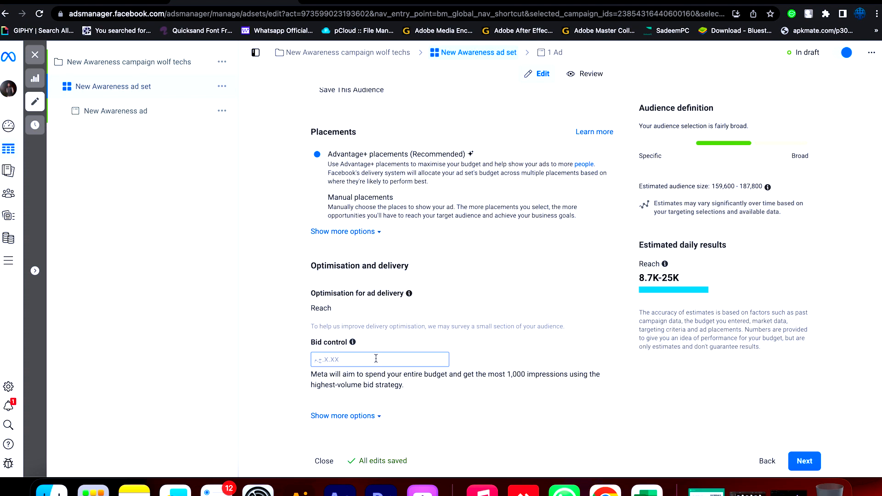
{"action": "left_click", "coordinate": [360, 416]}
{"action": "scroll", "coordinate": [360, 413], "scroll_direction": "down", "scroll_amount": 2}
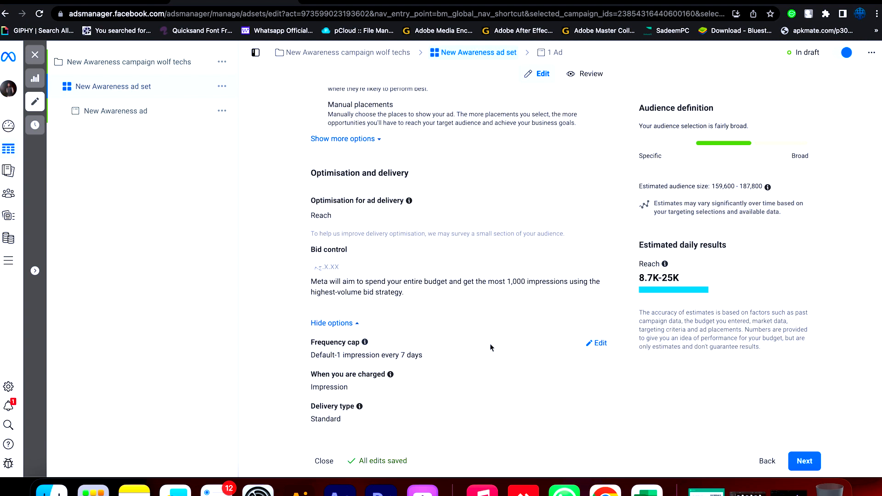
{"action": "scroll", "coordinate": [586, 388], "scroll_direction": "down", "scroll_amount": 1}
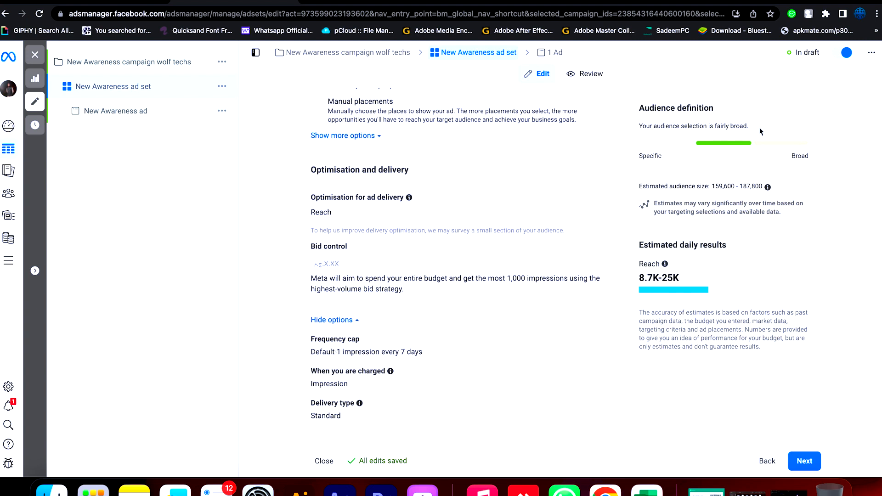
{"action": "left_click_drag", "start_coordinate": [759, 132], "coordinate": [635, 133]}
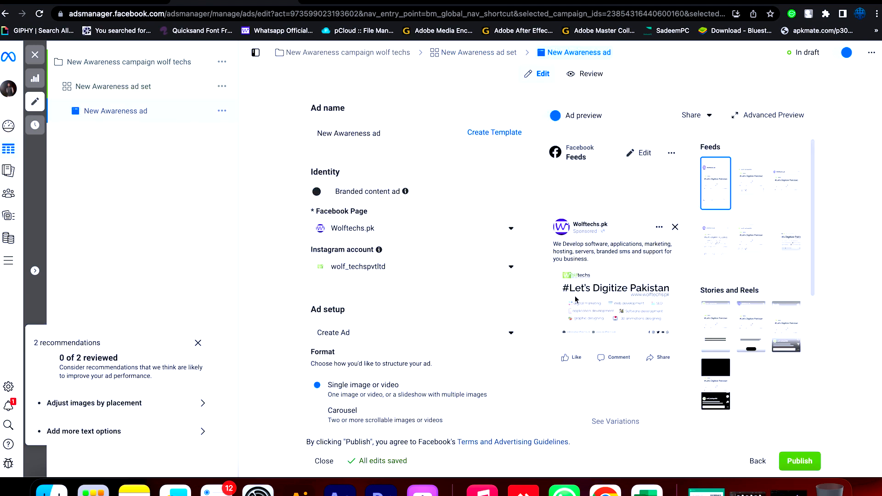
- Dismiss the recommendations for the New Awareness ad and review its ad setup, format and creative settings
{"action": "left_click", "coordinate": [198, 344]}
{"action": "scroll", "coordinate": [348, 345], "scroll_direction": "down", "scroll_amount": 5}
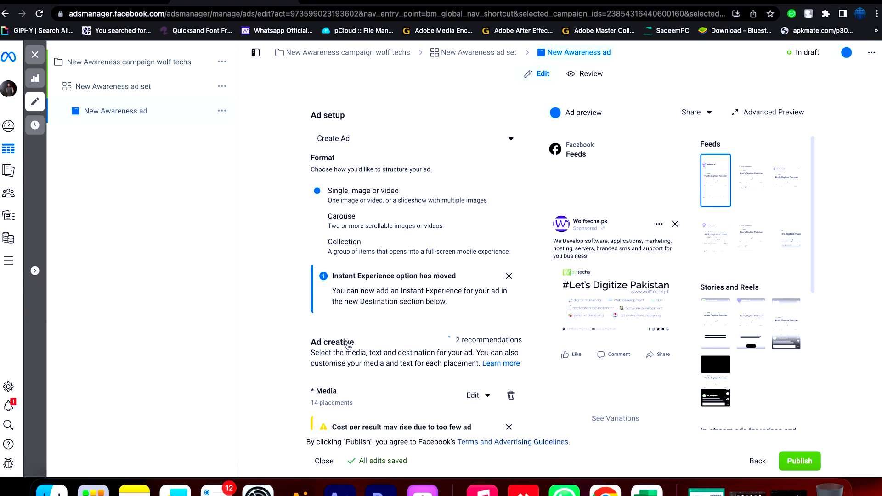
{"action": "scroll", "coordinate": [347, 341], "scroll_direction": "down", "scroll_amount": 1}
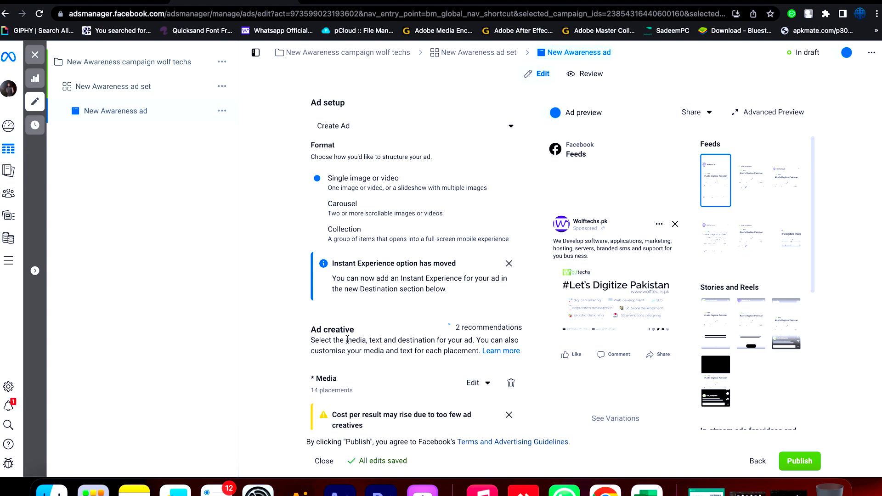
{"action": "left_click", "coordinate": [508, 264]}
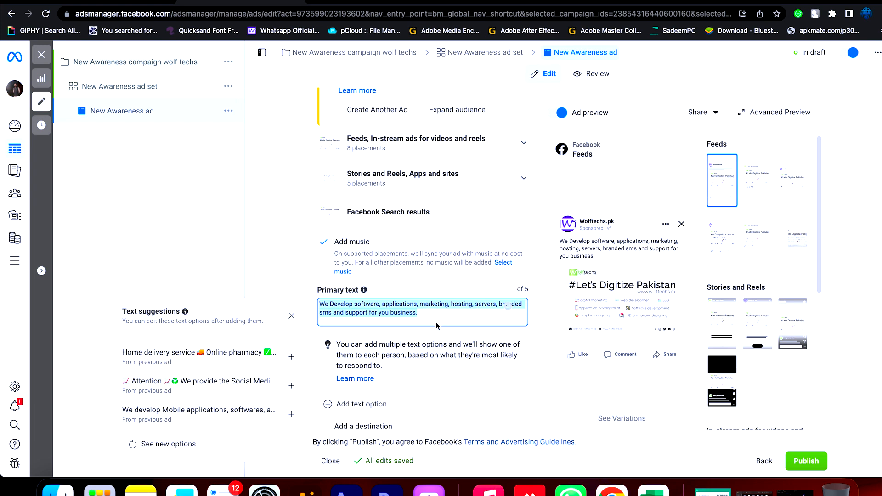
{"action": "key", "text": "super+v"}
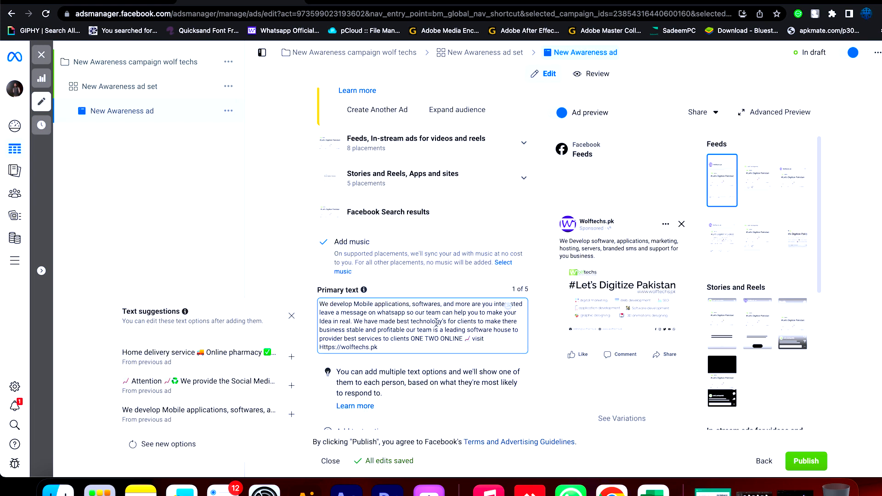
{"action": "left_click", "coordinate": [292, 317]}
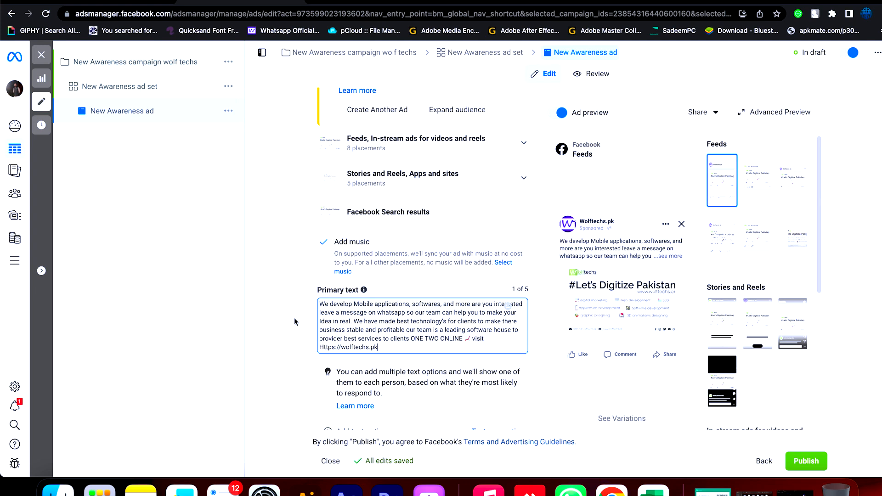
- Publish the New Awareness campaign wolf techs together with its ad set and ad
{"action": "scroll", "coordinate": [491, 334], "scroll_direction": "down", "scroll_amount": 1}
{"action": "scroll", "coordinate": [491, 334], "scroll_direction": "down", "scroll_amount": 2}
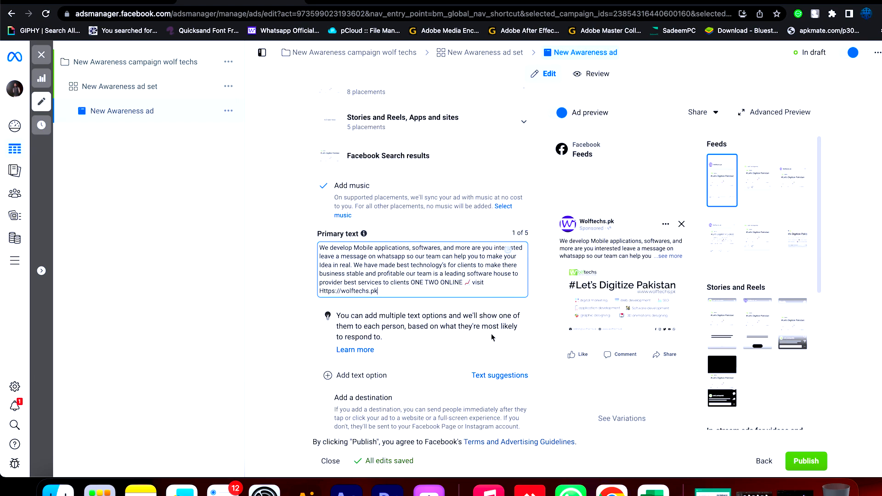
{"action": "scroll", "coordinate": [491, 333], "scroll_direction": "down", "scroll_amount": 7}
{"action": "scroll", "coordinate": [491, 335], "scroll_direction": "down", "scroll_amount": 3}
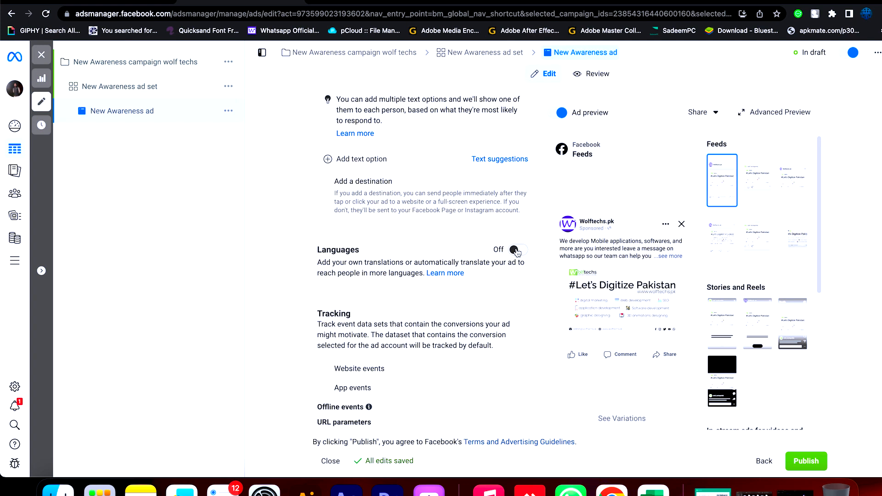
{"action": "scroll", "coordinate": [533, 263], "scroll_direction": "down", "scroll_amount": 1}
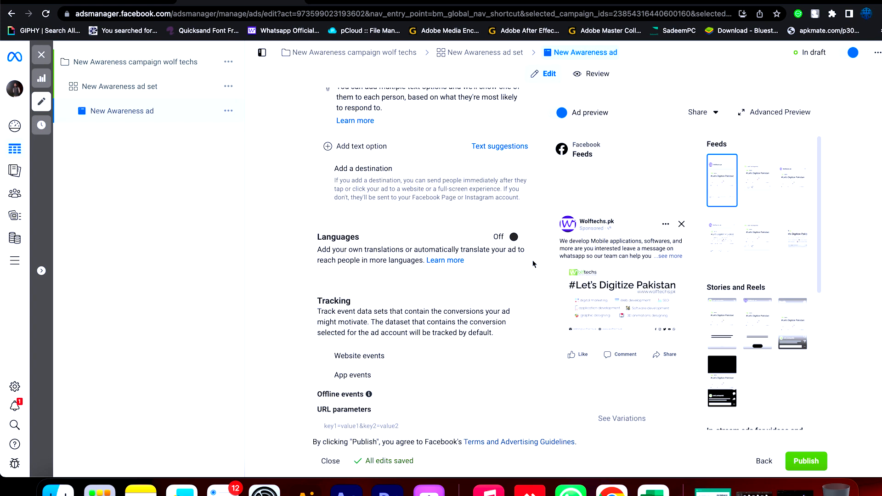
{"action": "scroll", "coordinate": [533, 264], "scroll_direction": "down", "scroll_amount": 3}
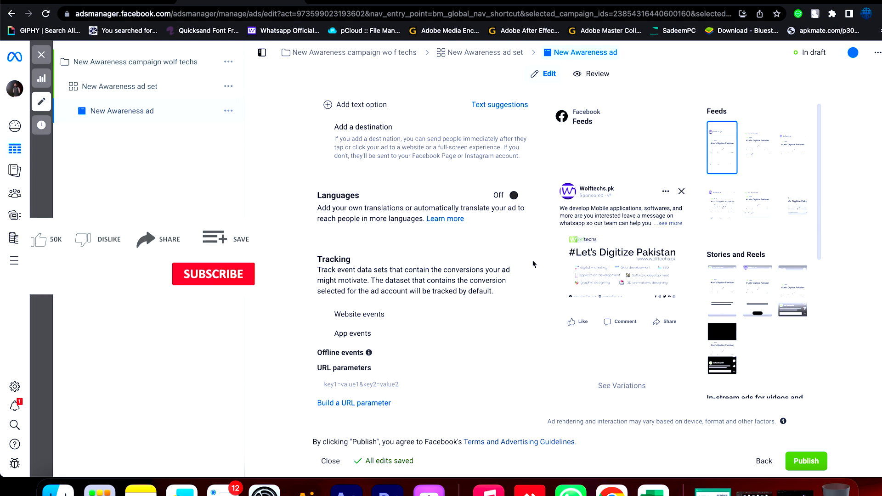
{"action": "left_click", "coordinate": [806, 461]}
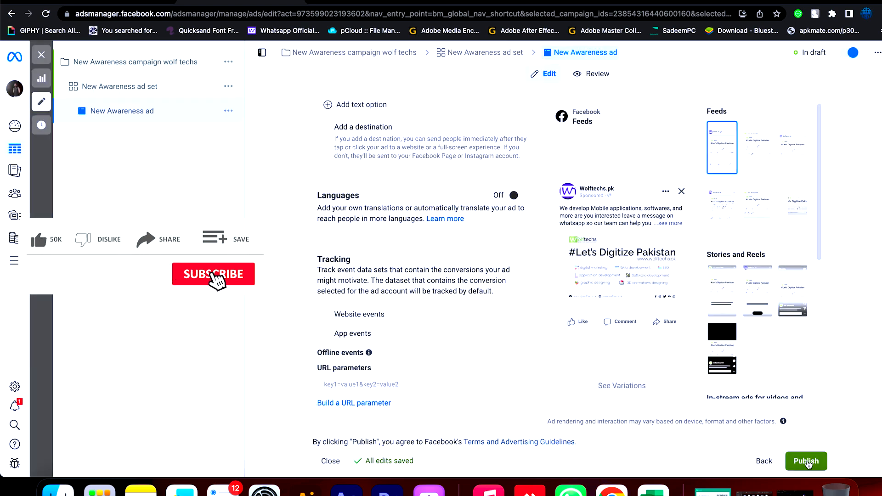
{"action": "left_click", "coordinate": [807, 461]}
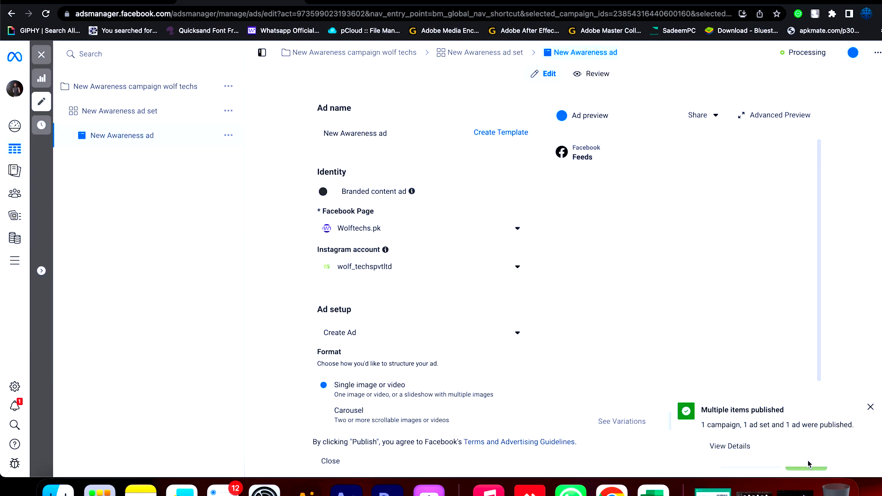
- Open the publishing details, check the status of the campaign, ad set and ad, and close the confirmation
{"action": "left_click", "coordinate": [718, 448]}
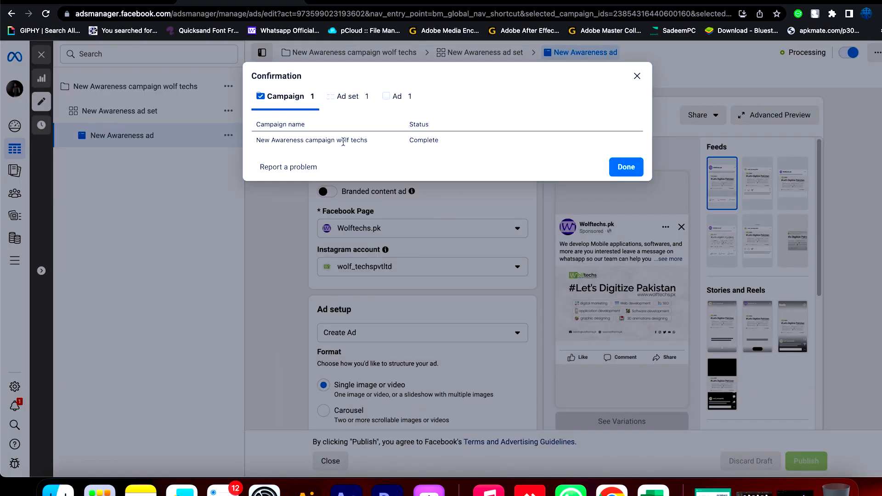
{"action": "left_click", "coordinate": [343, 101]}
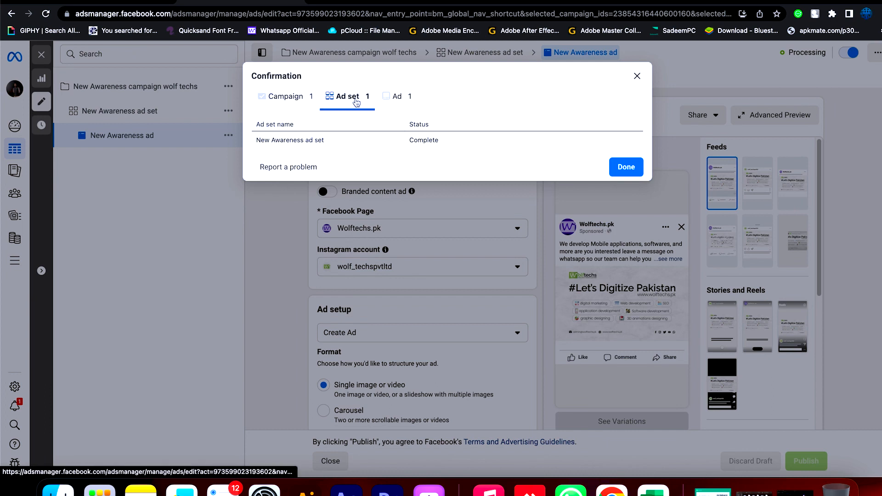
{"action": "left_click", "coordinate": [403, 100]}
{"action": "left_click", "coordinate": [277, 98]}
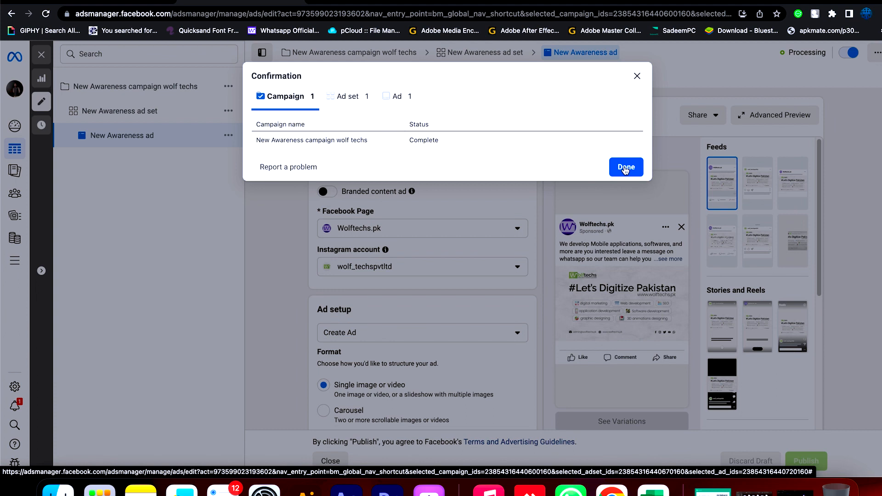
{"action": "left_click", "coordinate": [626, 168]}
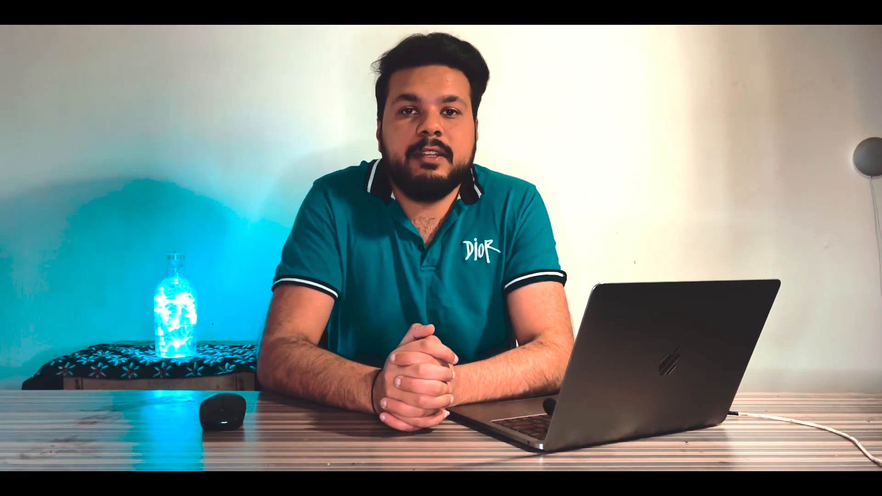